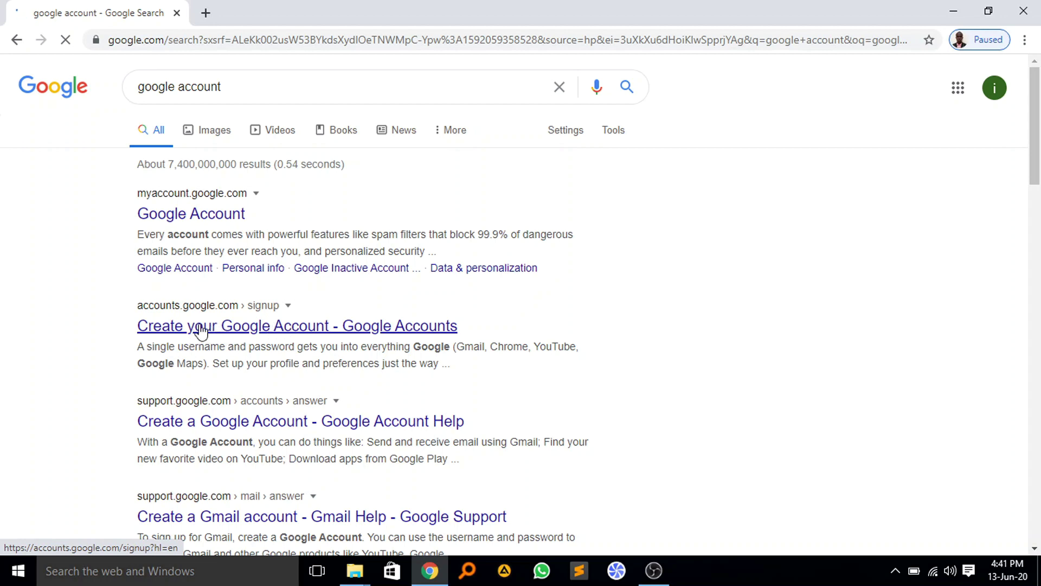
- Open the Create your Google Account form and enter the account holder's first and last name
click(233, 328)
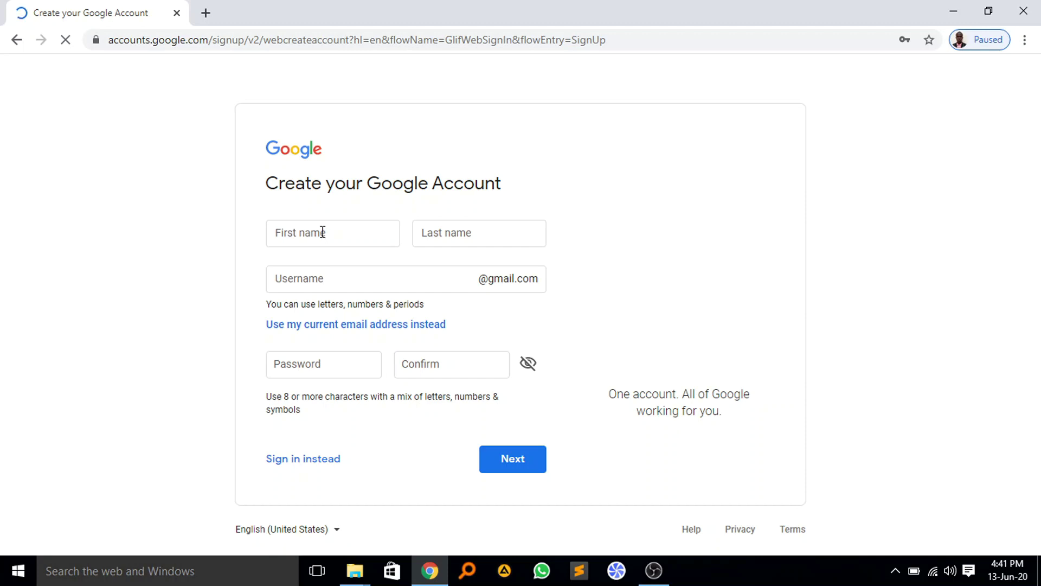
click(322, 232)
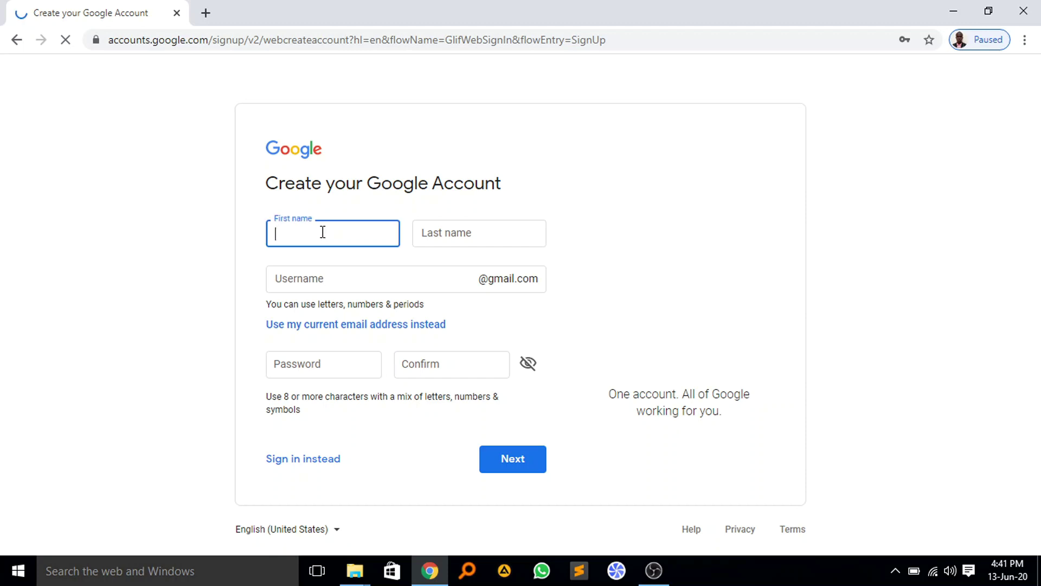
click(441, 232)
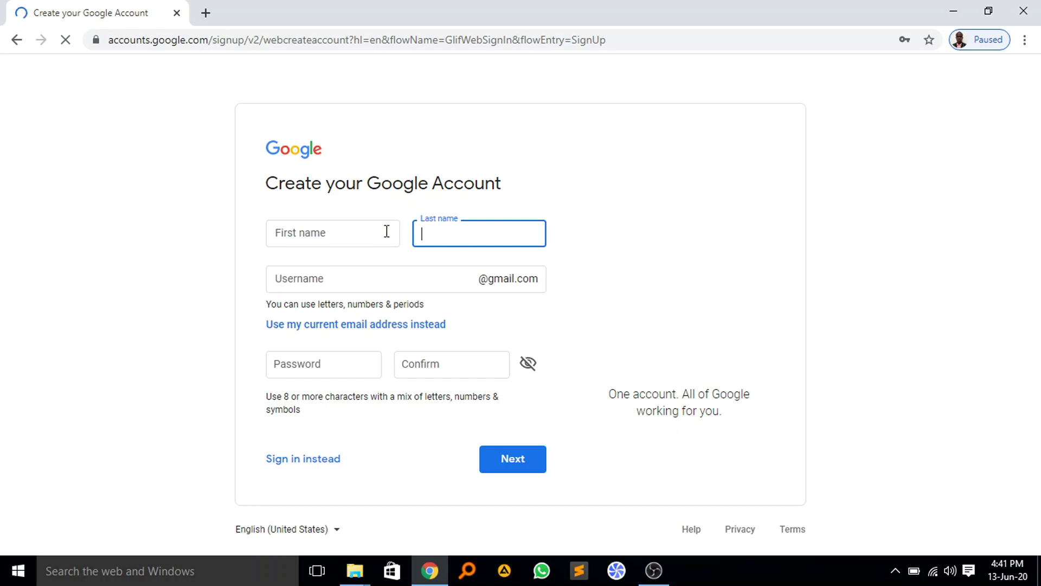
click(367, 231)
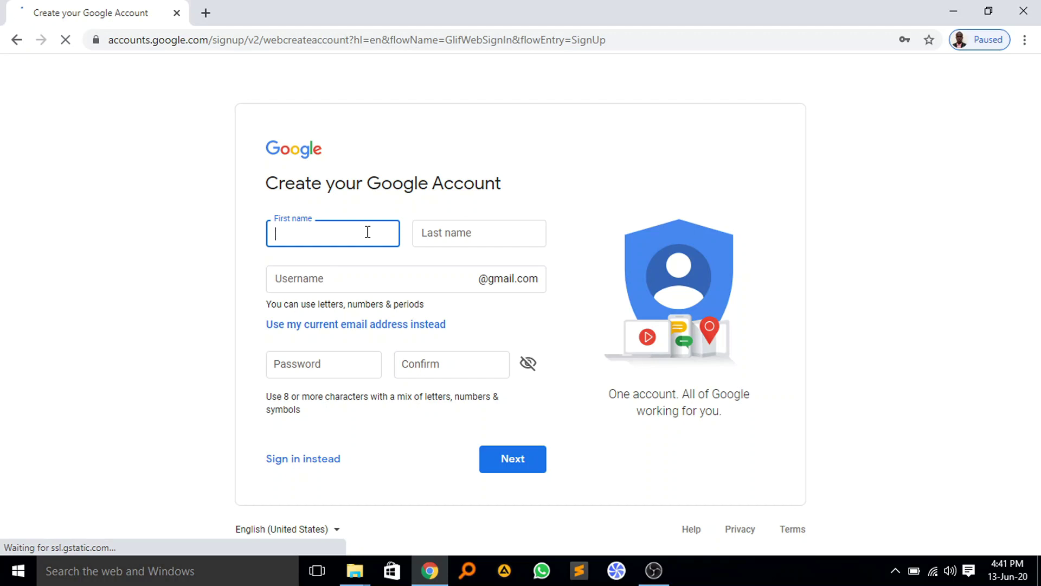
text(networking)
click(460, 234)
text(di)
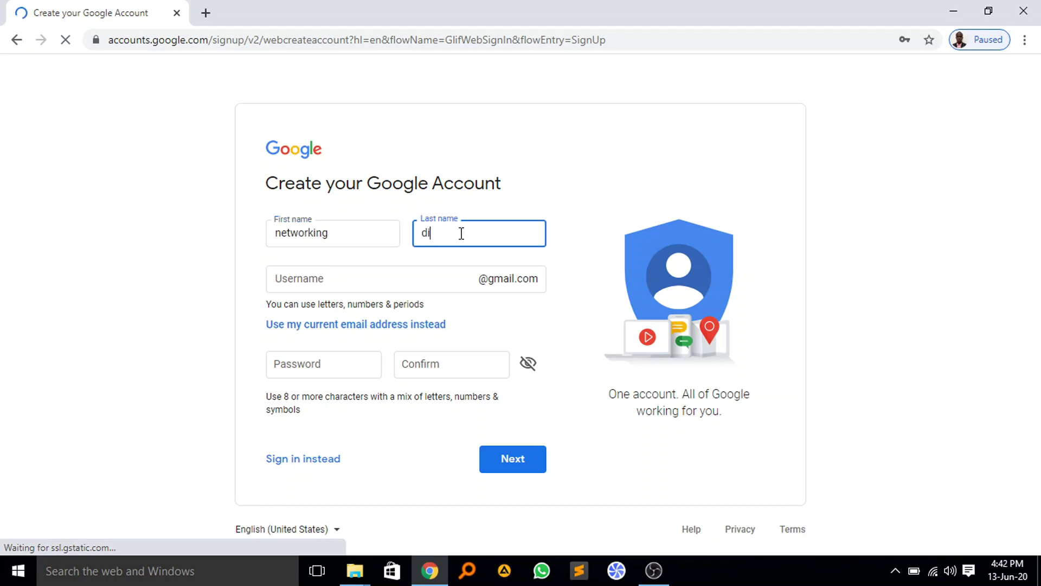
text(esigner)
- Dismiss the autofill suggestion and enter a Gmail username combining both names, fixing typos
click(404, 277)
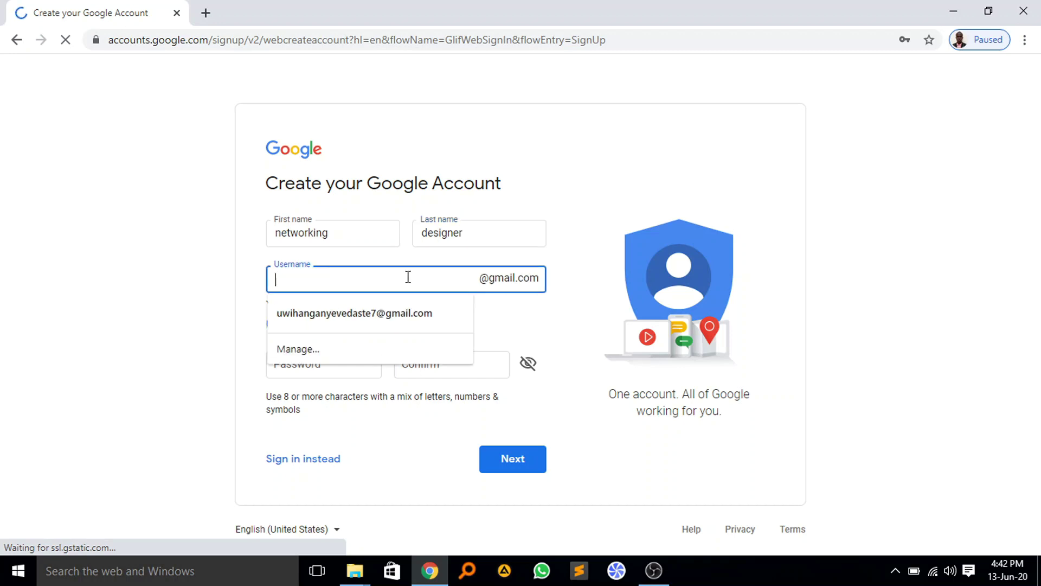
click(514, 313)
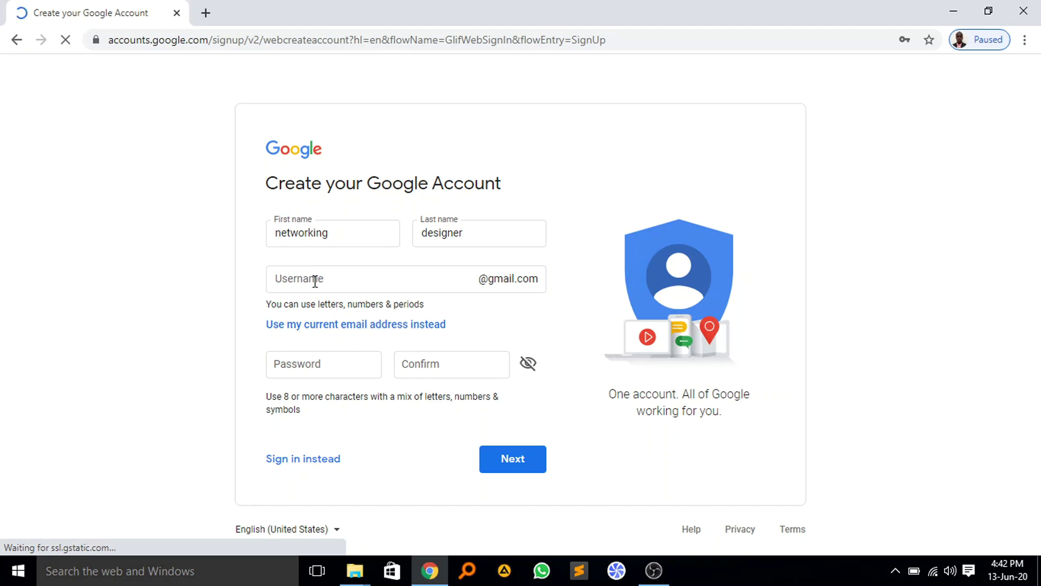
click(387, 272)
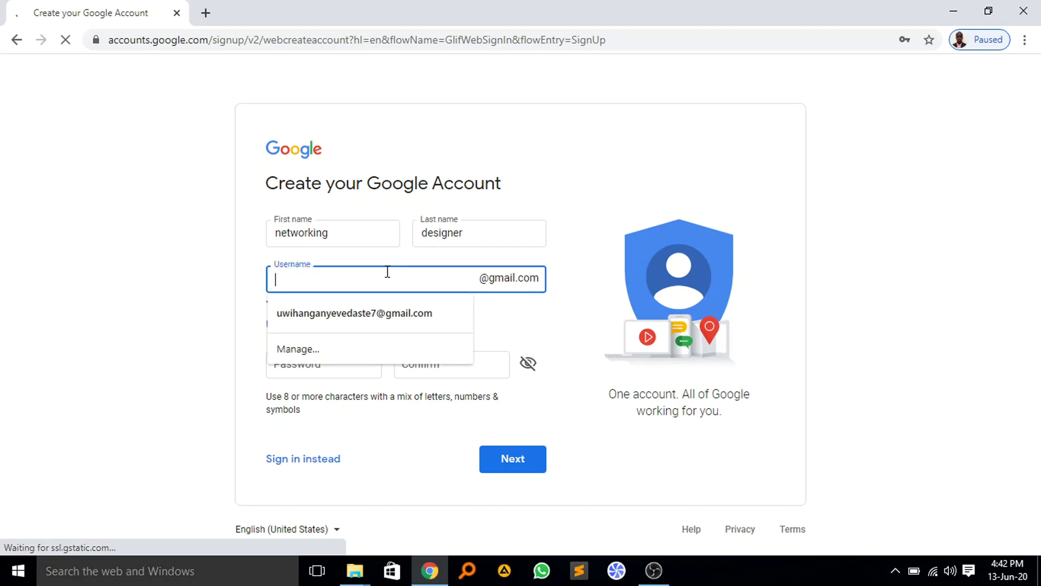
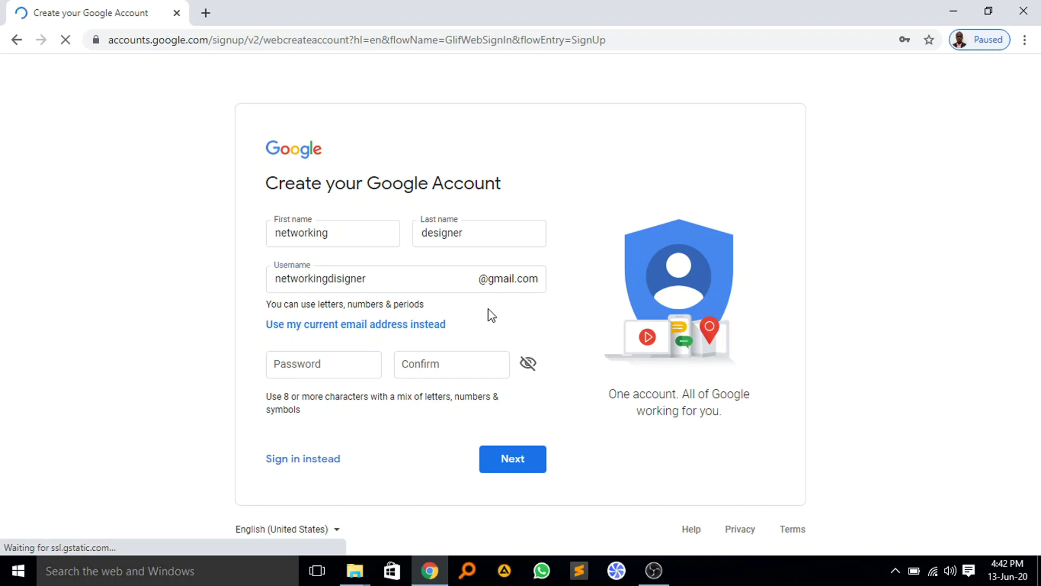
- Enter the account password and its confirmation, then submit the account details page
click(320, 363)
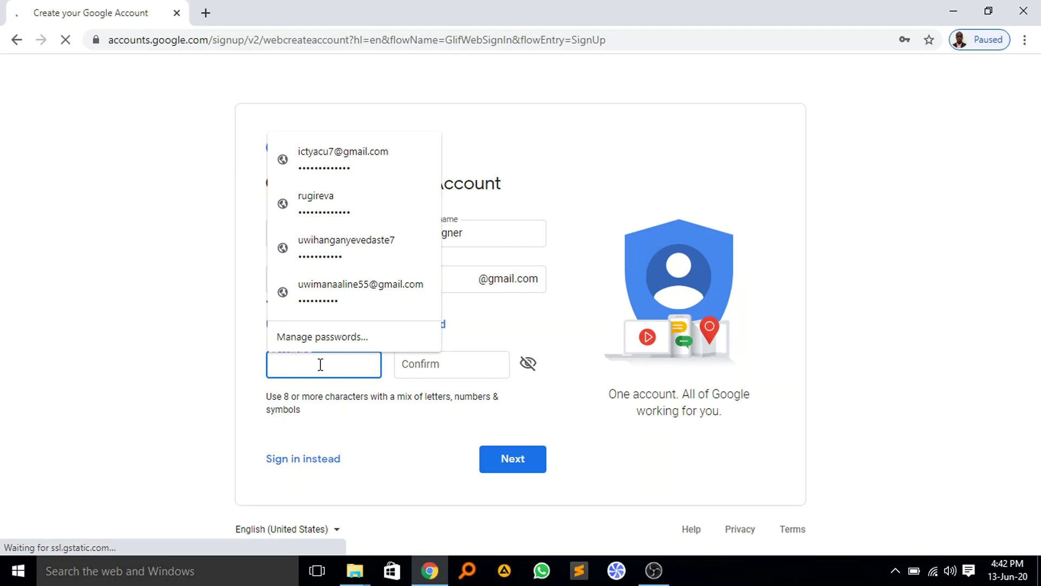
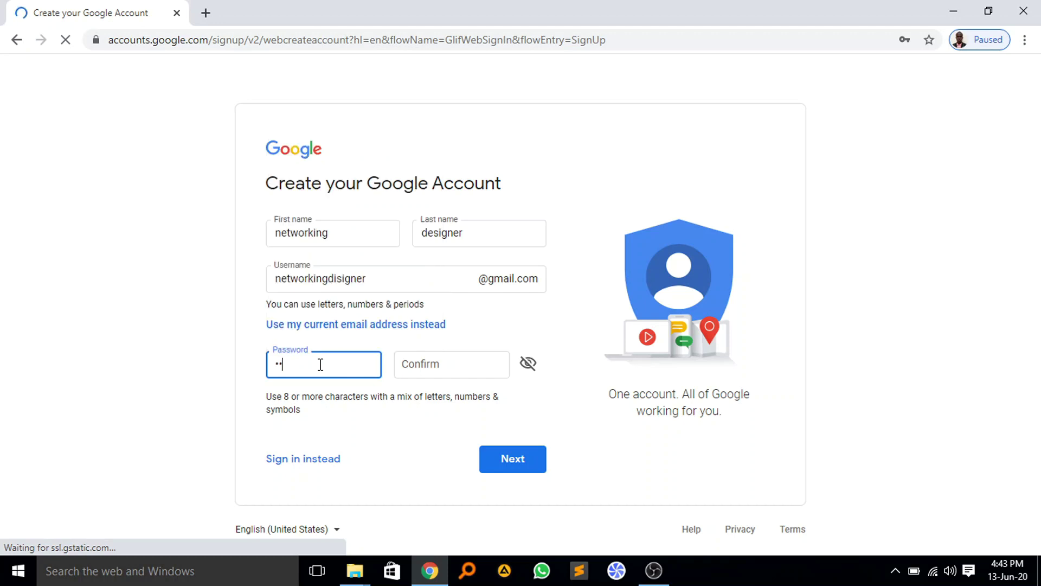
click(428, 366)
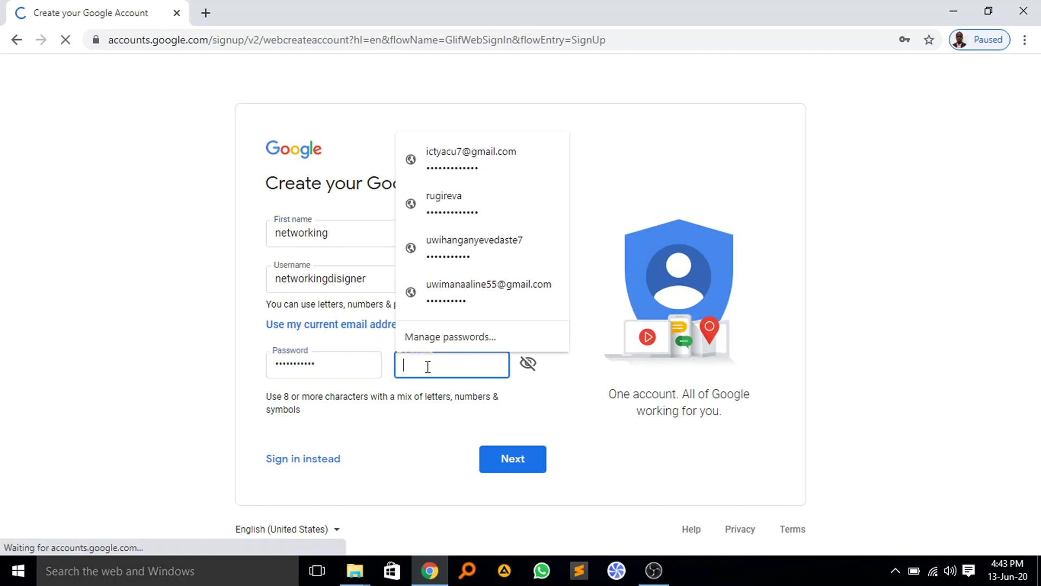
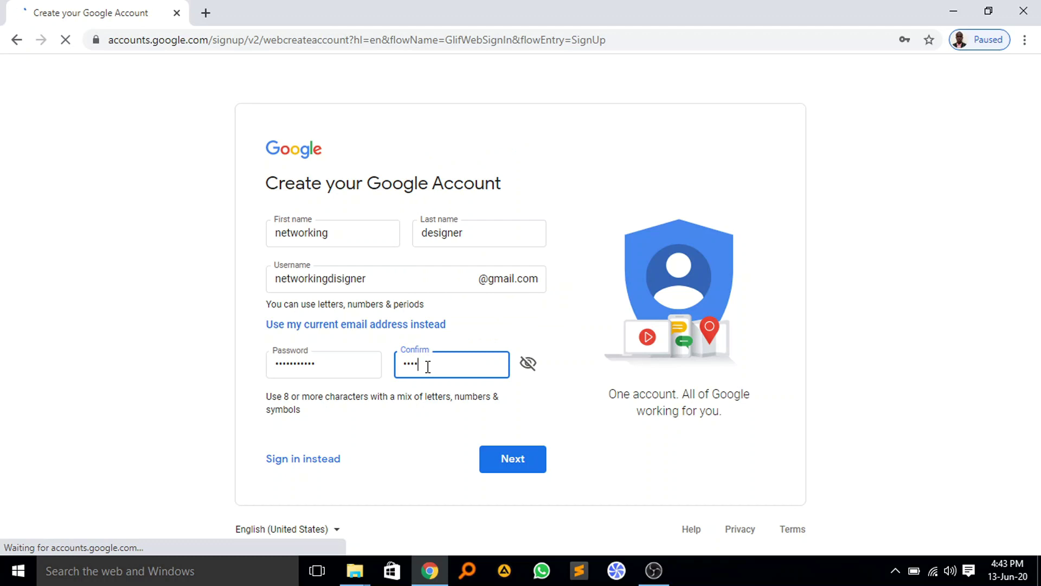
click(526, 365)
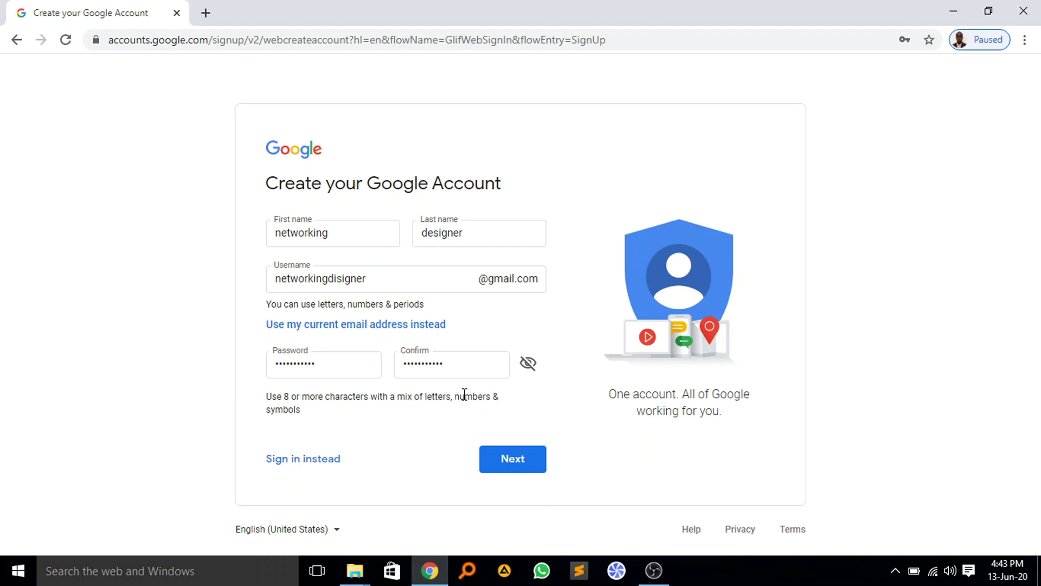
click(509, 462)
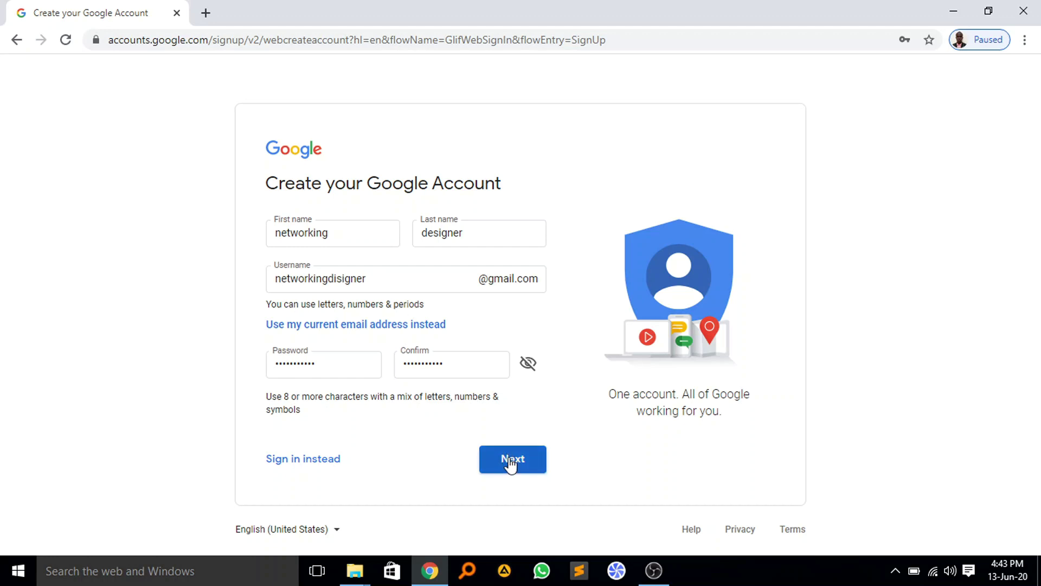
- Continue to the personal details page and enter the phone number
click(518, 462)
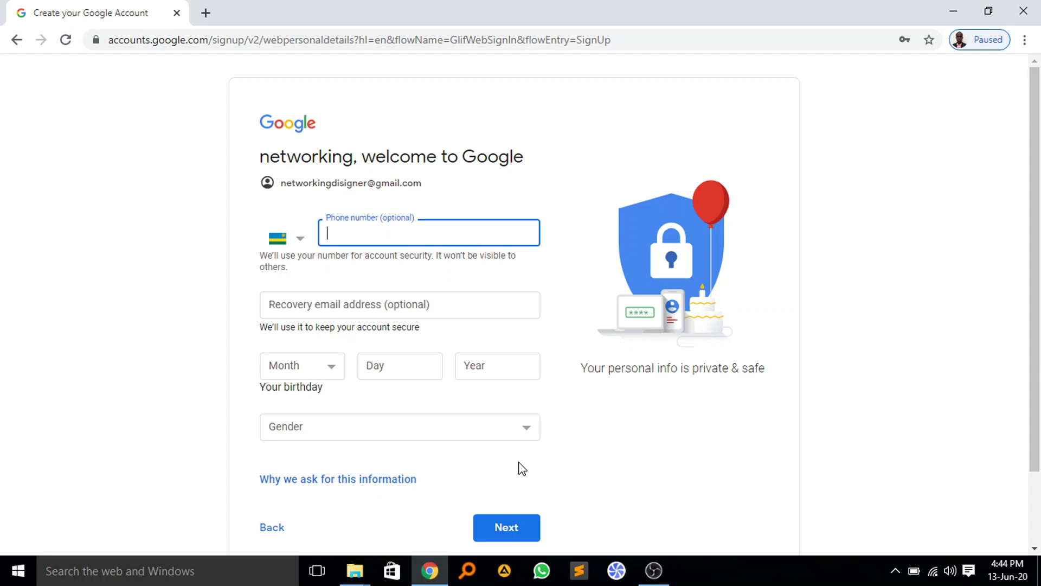
- Set the birthday to January 01 1990
click(331, 369)
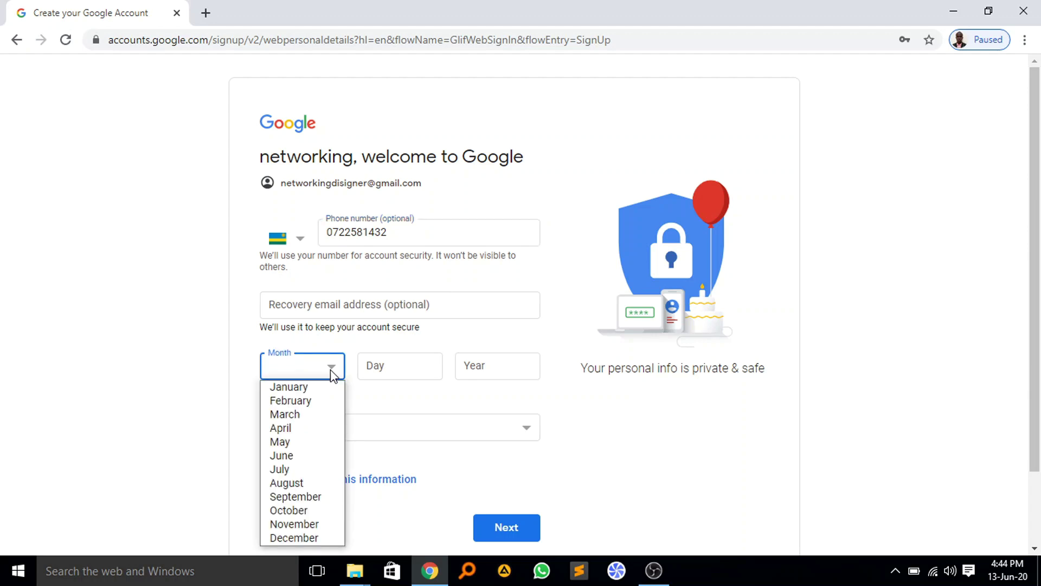
click(307, 387)
click(403, 362)
text(01)
click(505, 369)
text(1990)
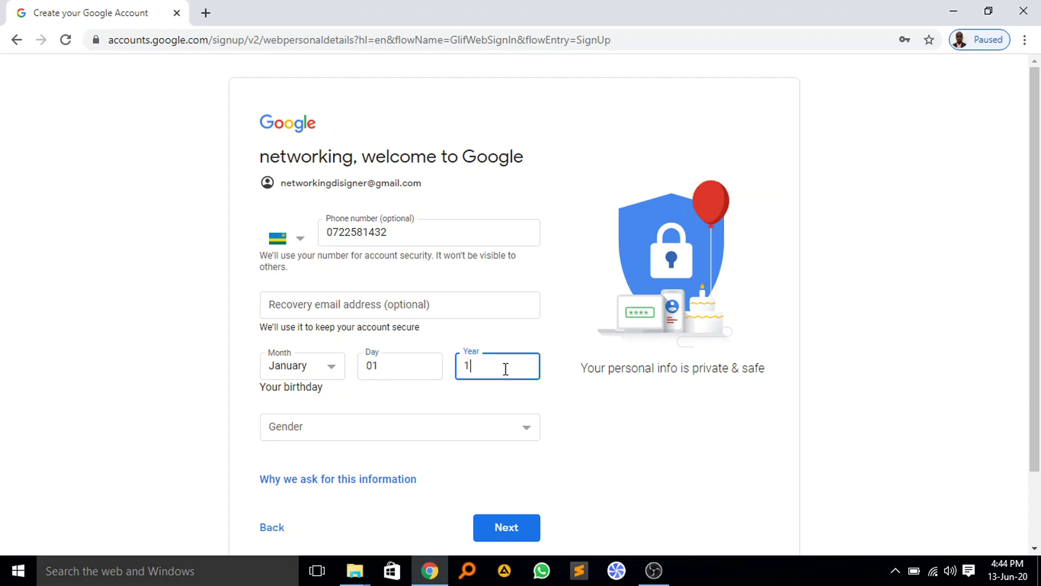
- Choose Male as the gender and review the filled page
click(526, 428)
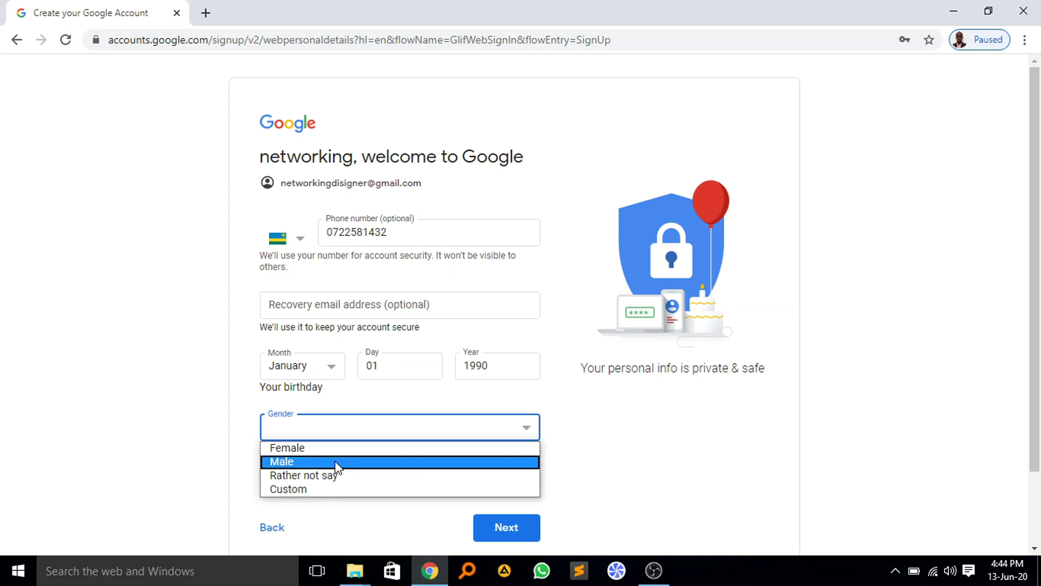
click(336, 465)
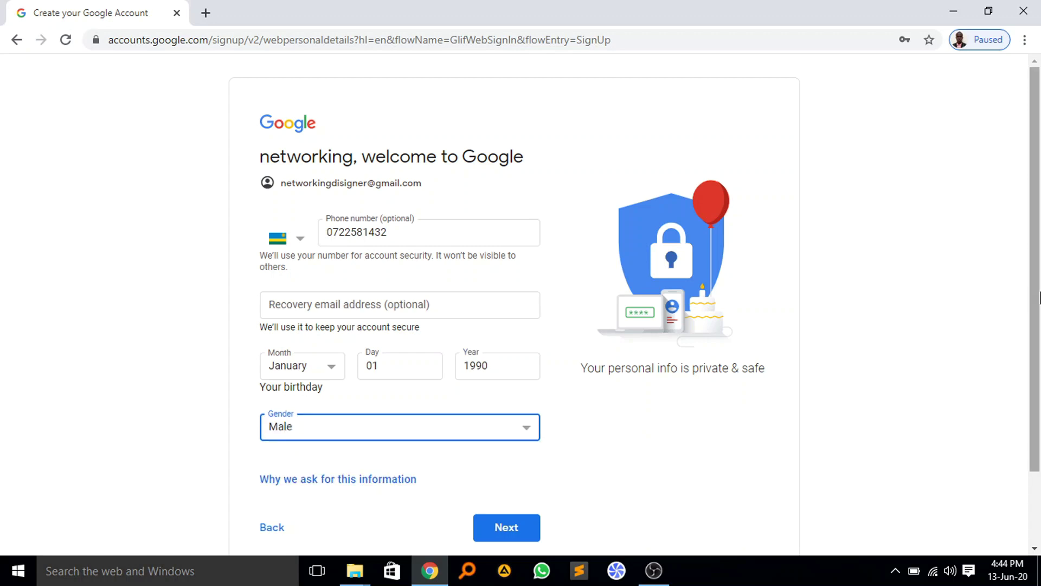
scroll(1038, 372, down, 2)
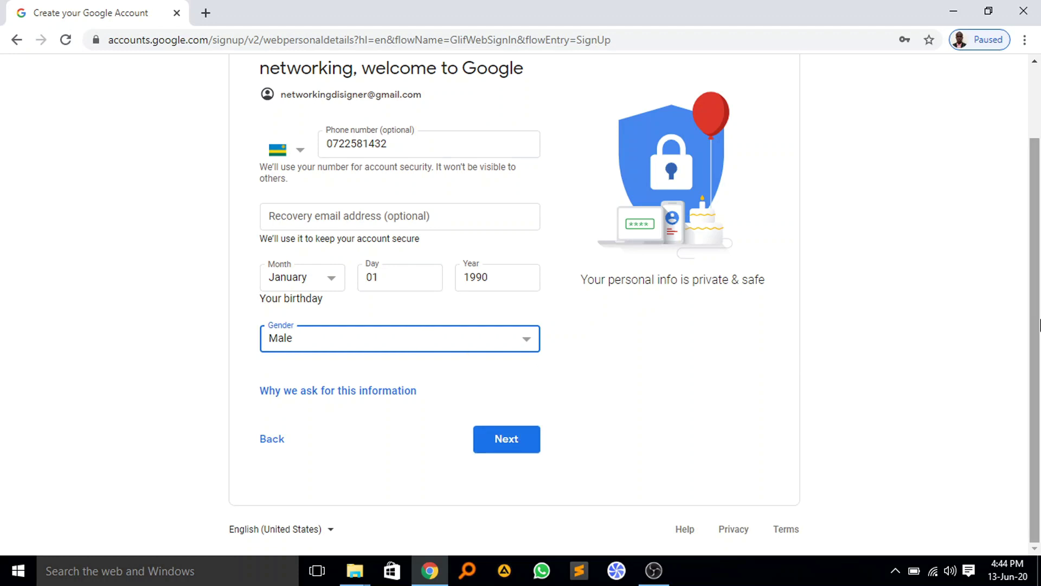
scroll(1035, 325, up, 2)
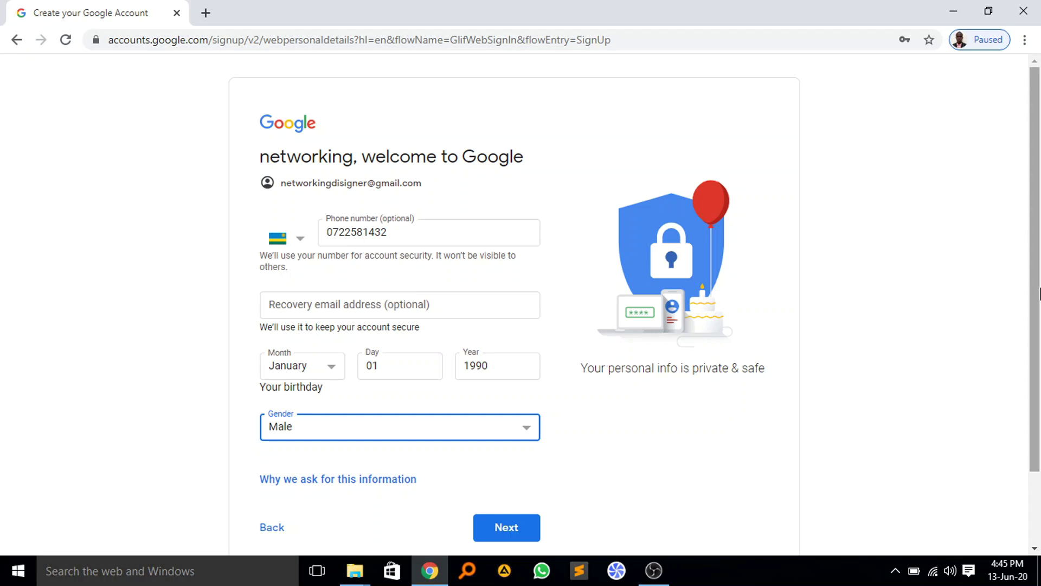
scroll(1038, 294, down, 2)
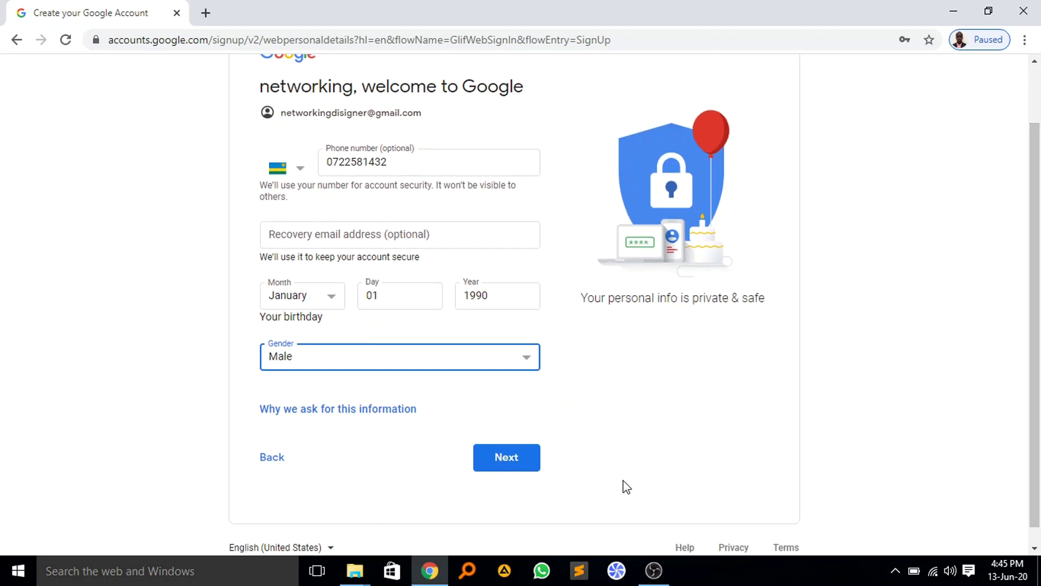
- Have a verification code texted to the phone and enter the six-digit code received
click(526, 463)
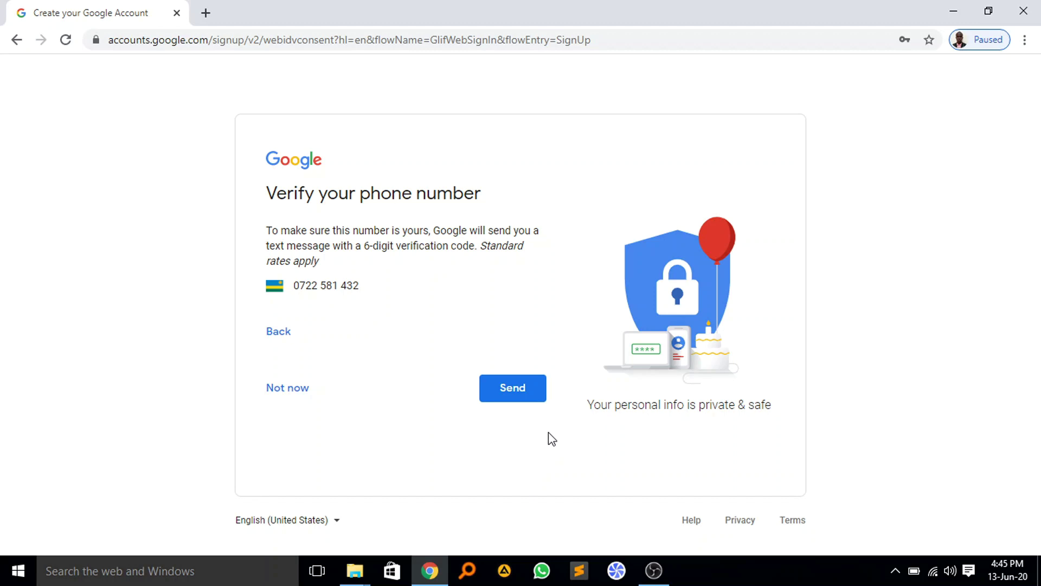
click(520, 396)
click(519, 388)
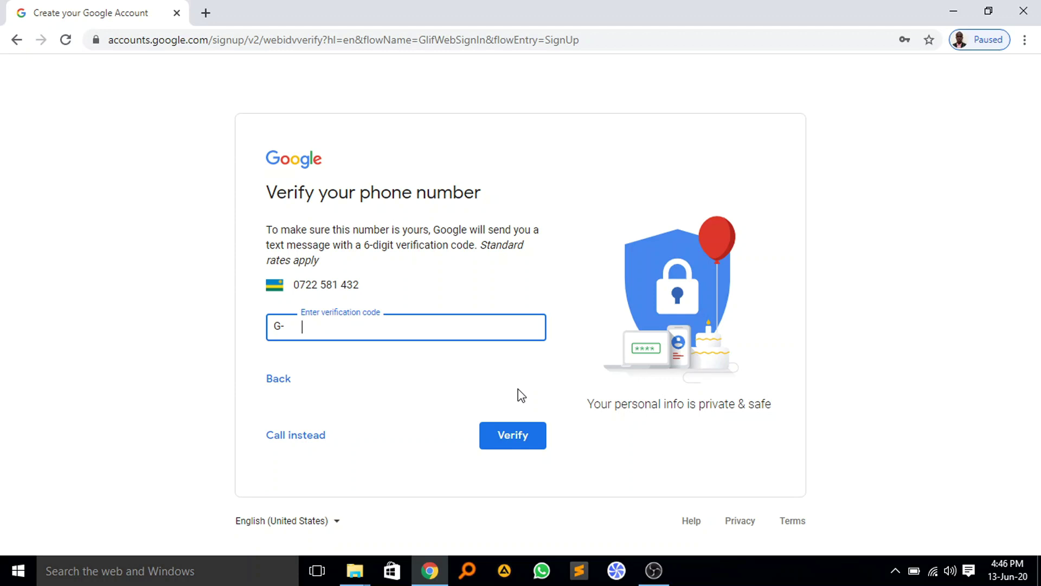
- Verify the code and accept using the phone number across Google services
click(524, 438)
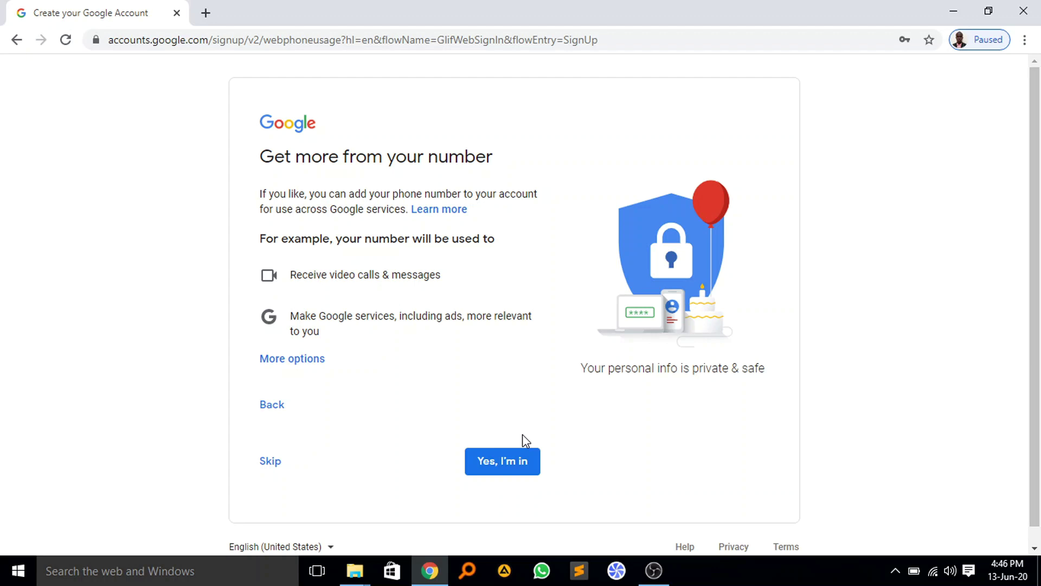
click(505, 470)
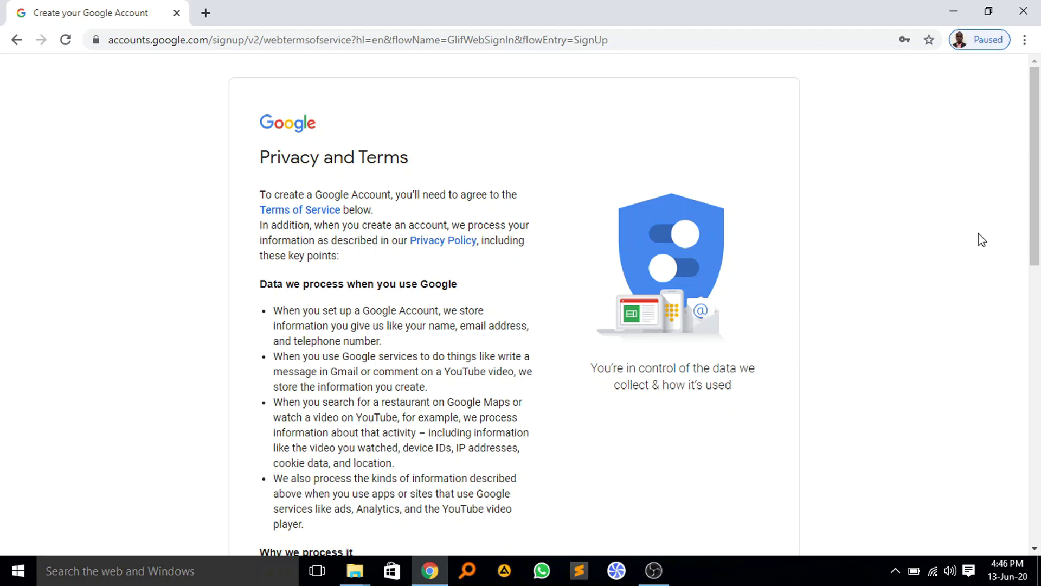
- Scroll through the Privacy and Terms and agree to them to create the account
drag(1036, 236, 1037, 513)
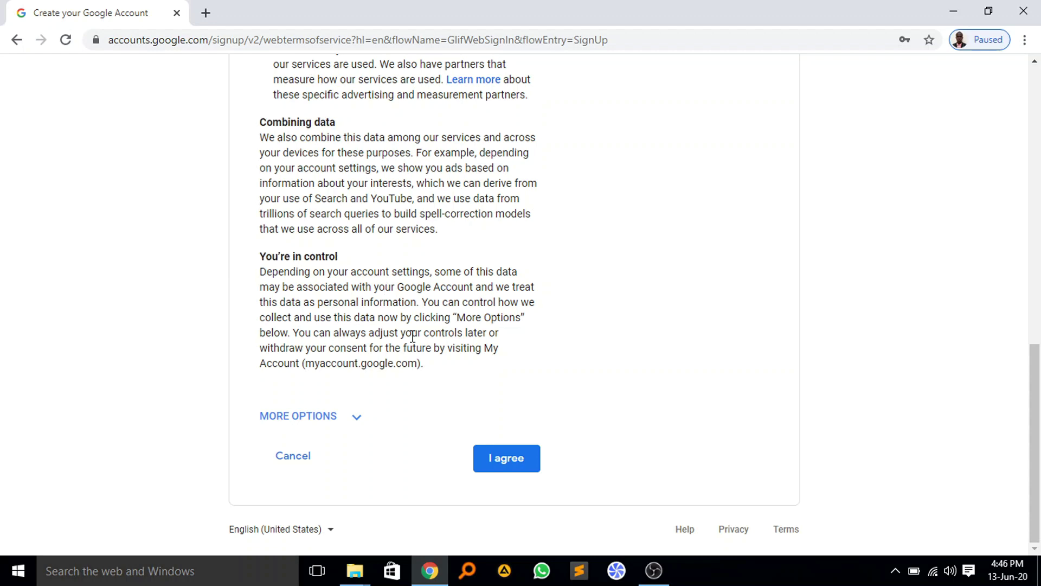
click(507, 459)
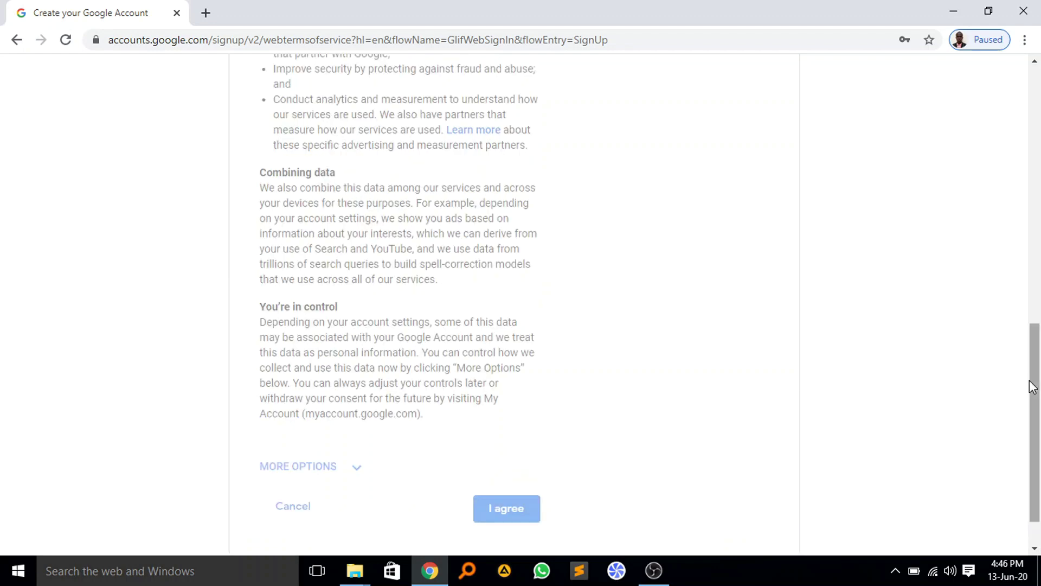
drag(1034, 396, 1037, 420)
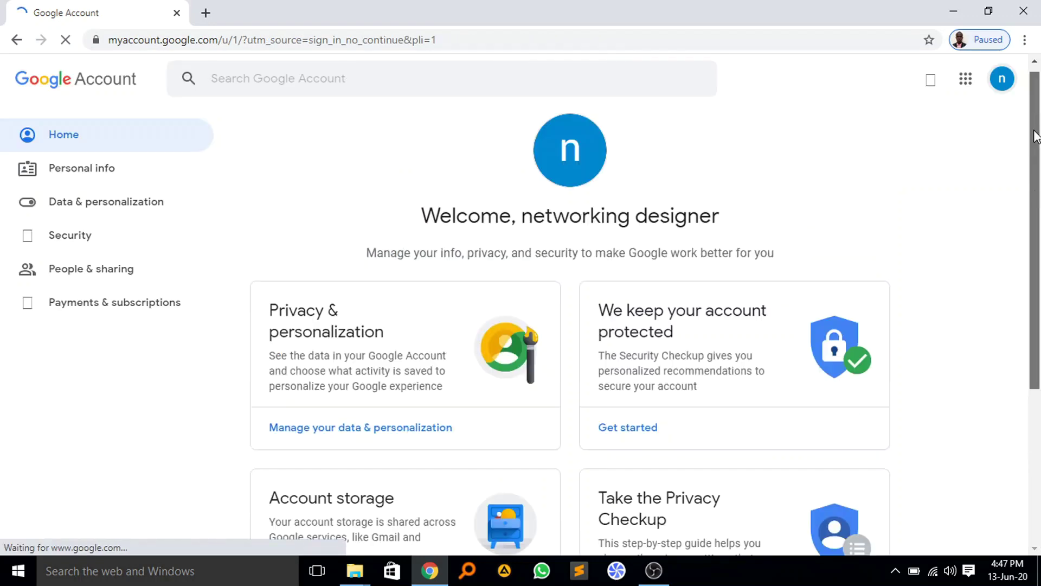
click(1003, 86)
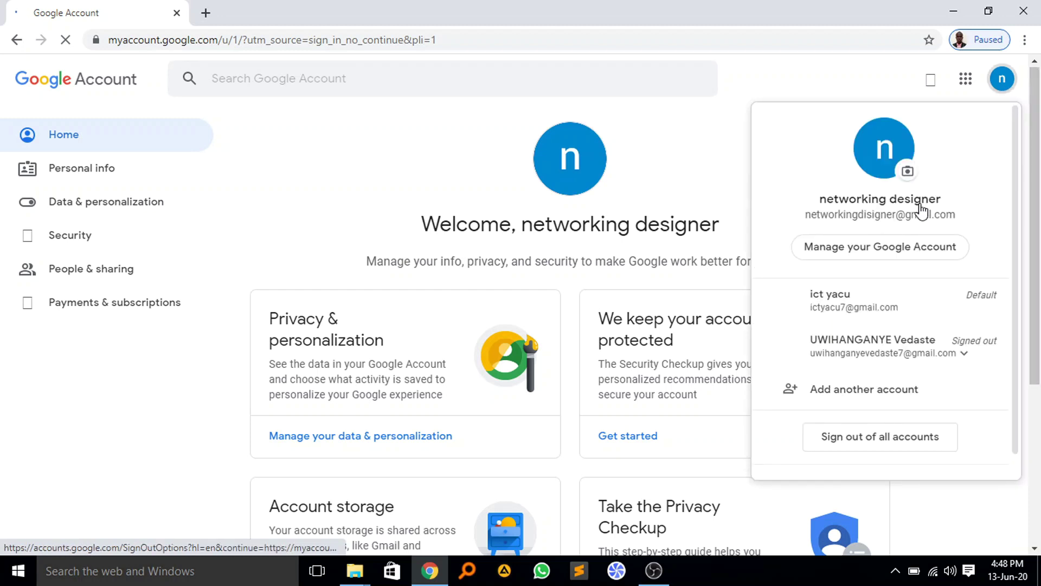
drag(809, 215, 958, 213)
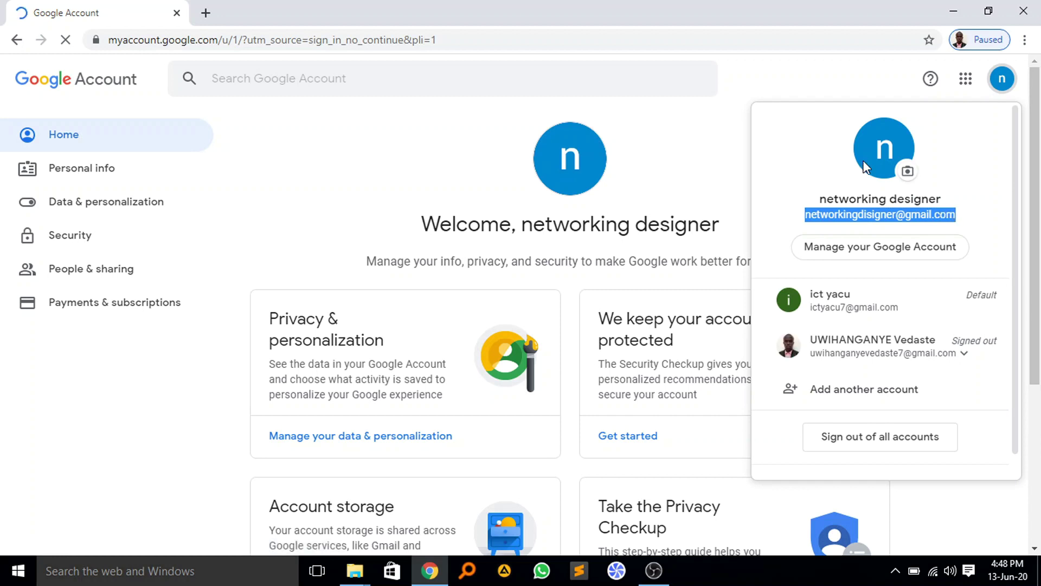
click(852, 77)
drag(1035, 237, 1035, 192)
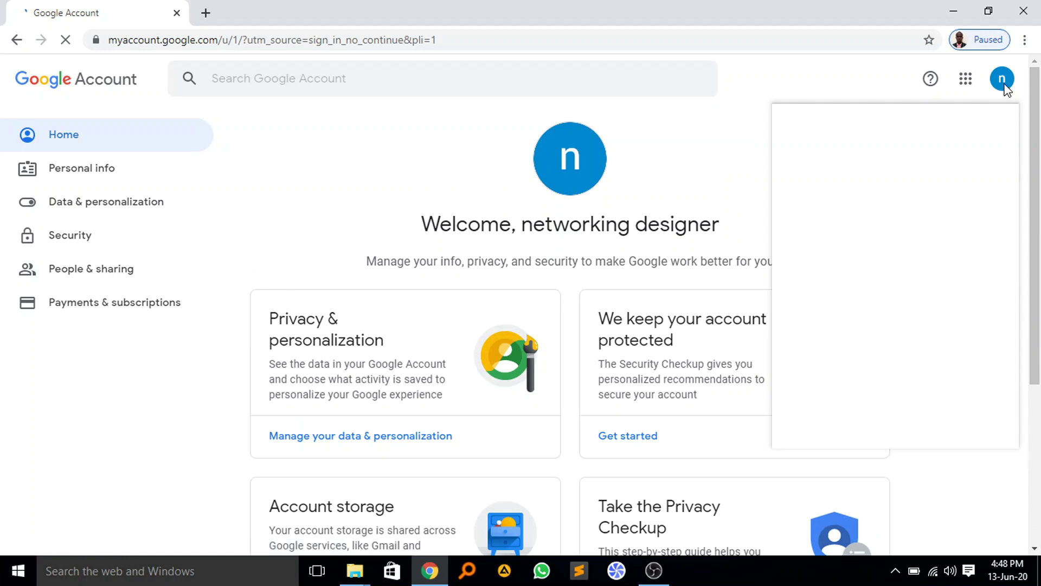
click(358, 140)
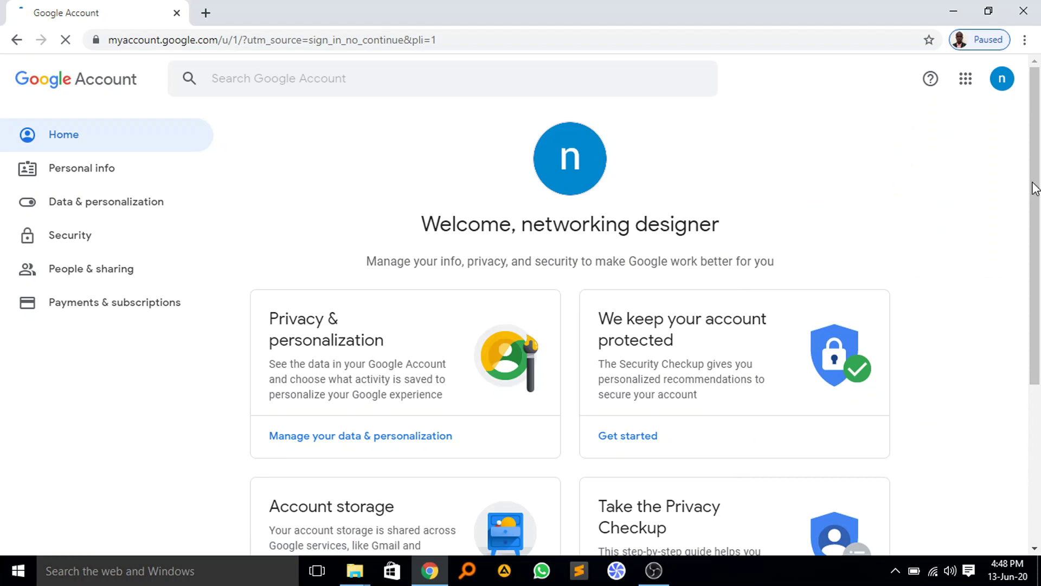
drag(1038, 215, 1021, 467)
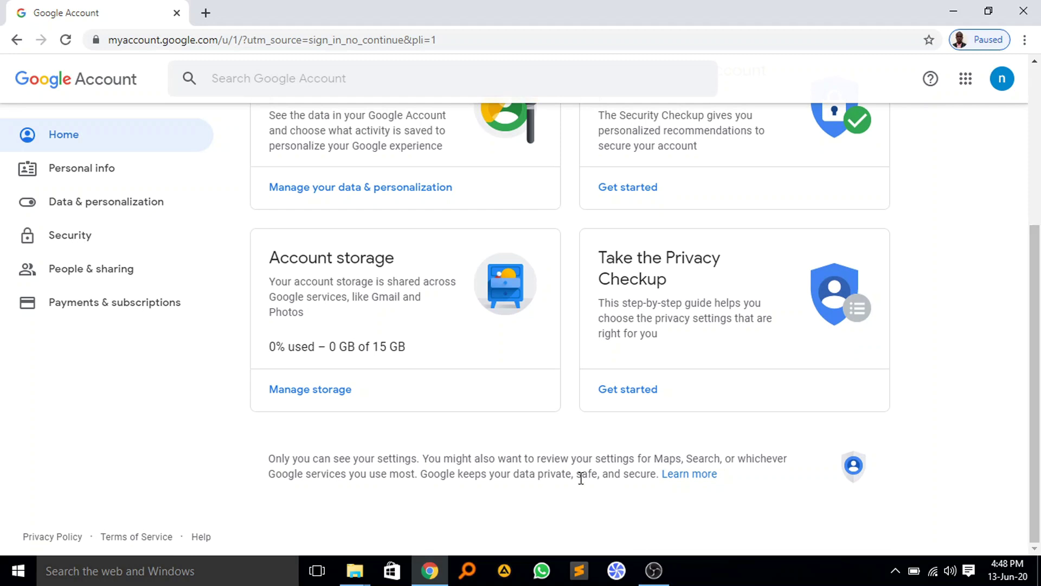
drag(406, 346, 266, 350)
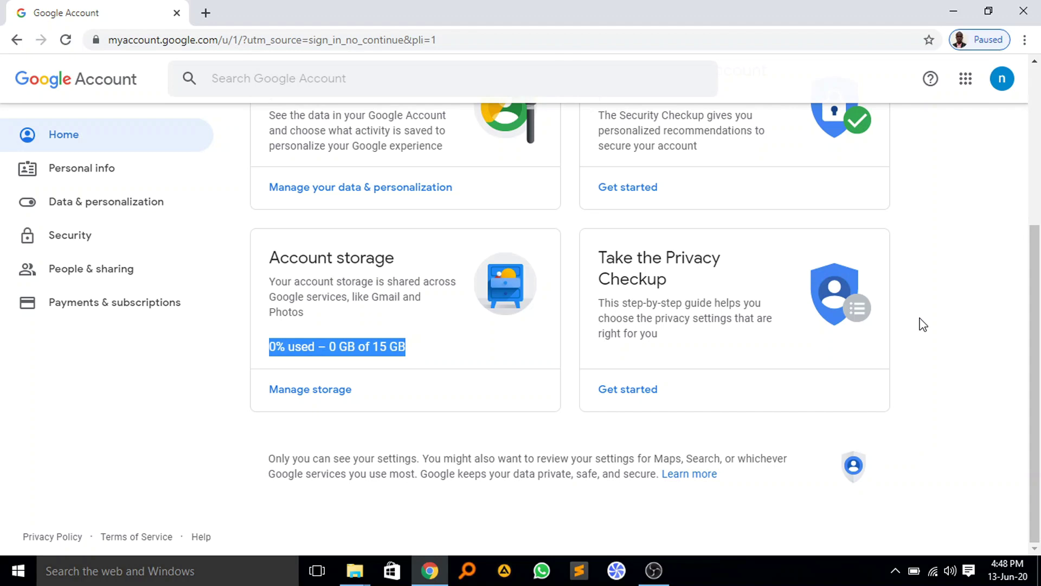
drag(1035, 309, 1034, 122)
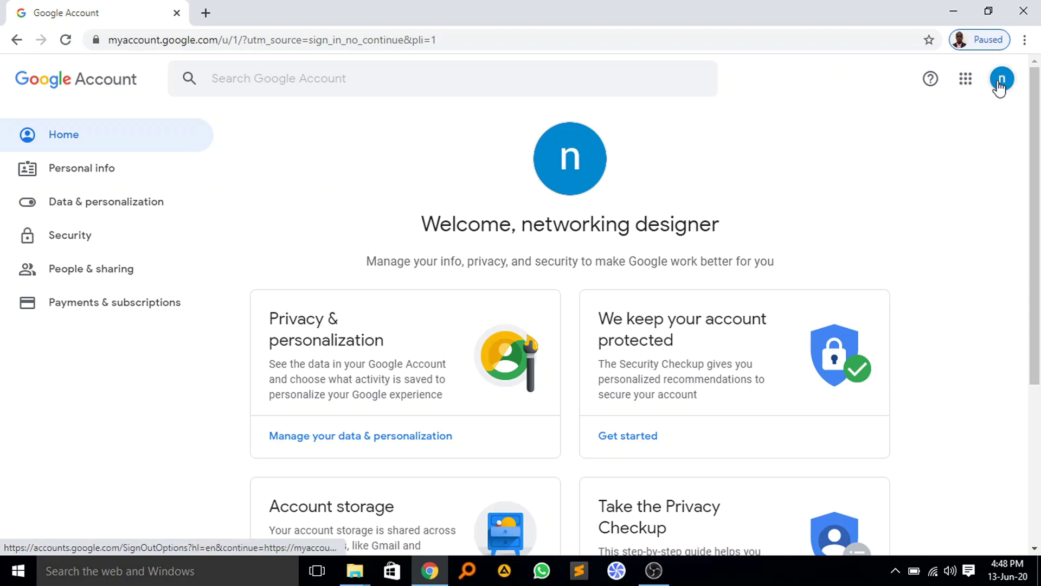
- Browse the Google apps panel from the account page and launch Gmail in a new tab
click(965, 87)
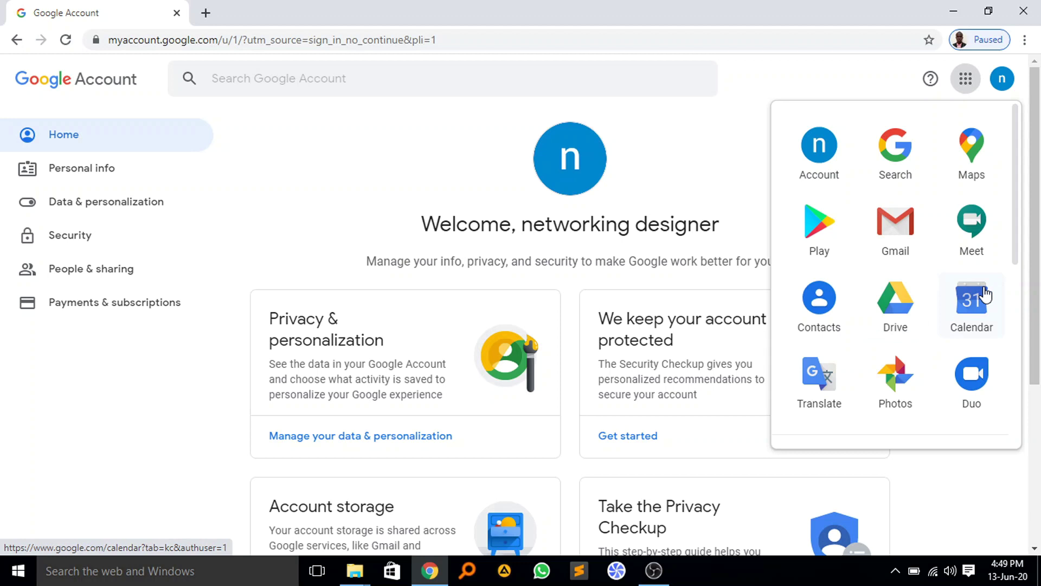
scroll(1014, 255, down, 2)
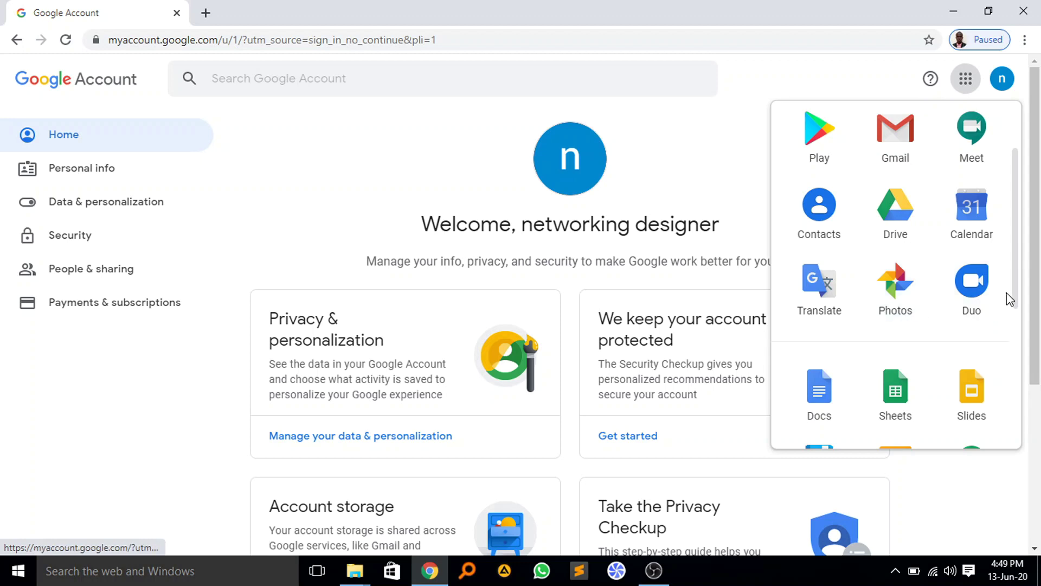
scroll(1013, 298, down, 1)
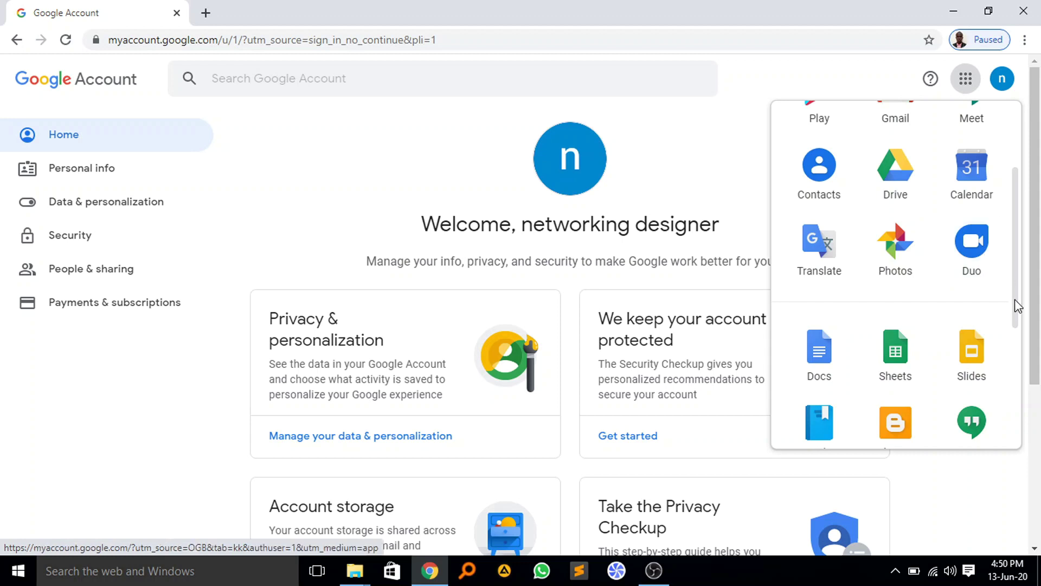
drag(1014, 304, 1016, 371)
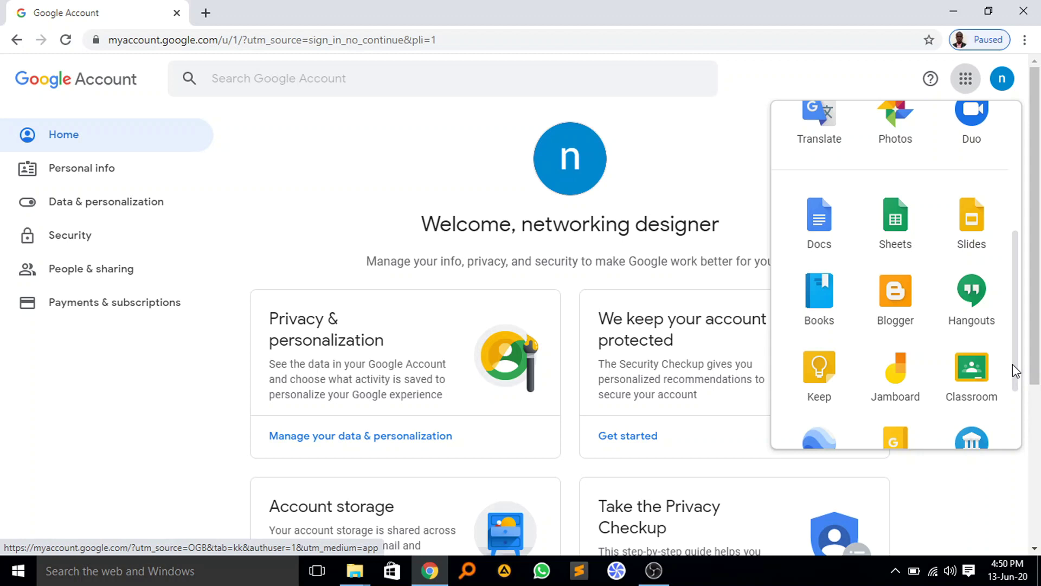
drag(1013, 363, 1020, 415)
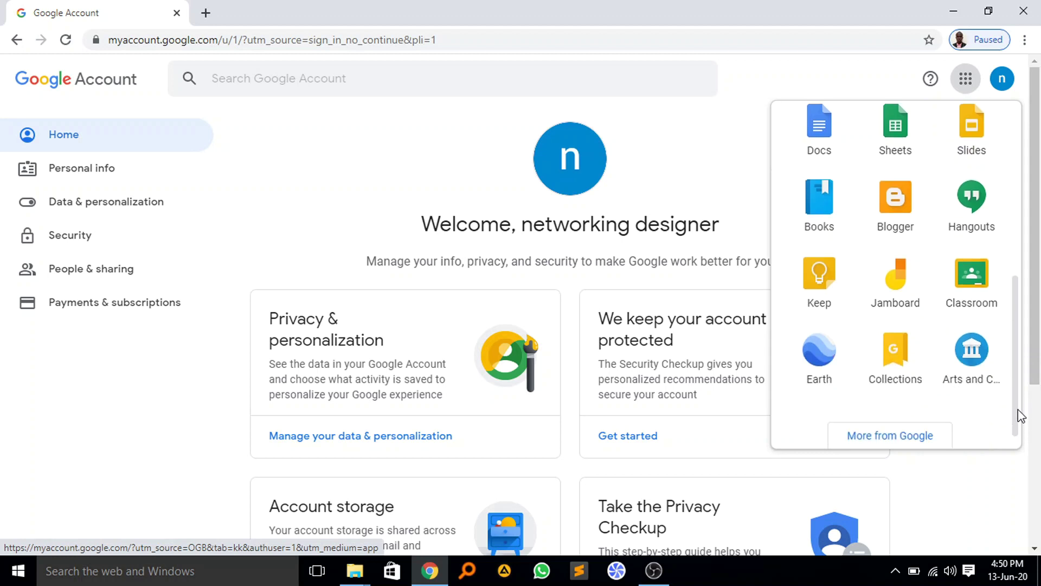
drag(1021, 416, 1017, 222)
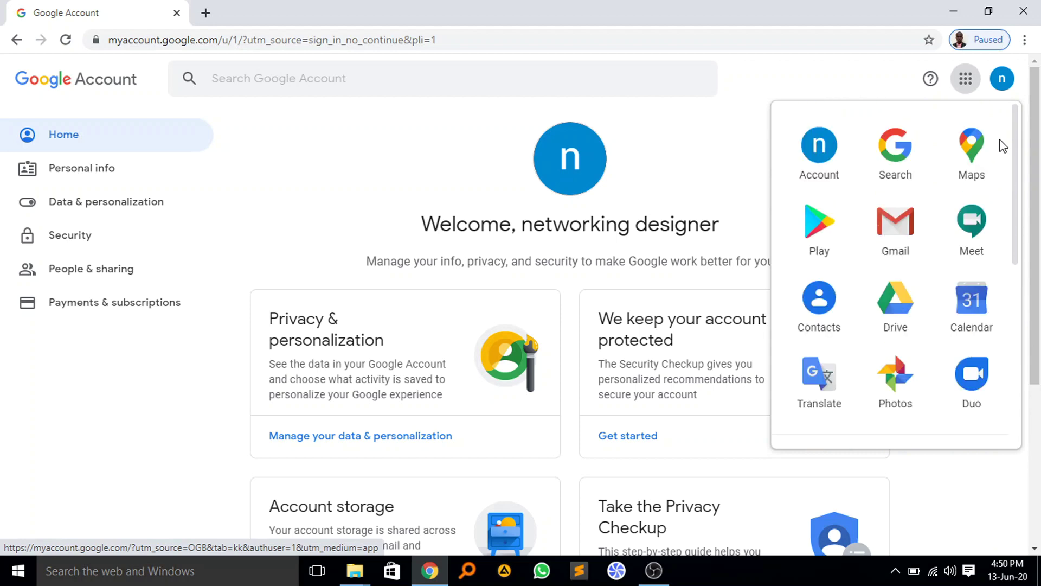
click(899, 239)
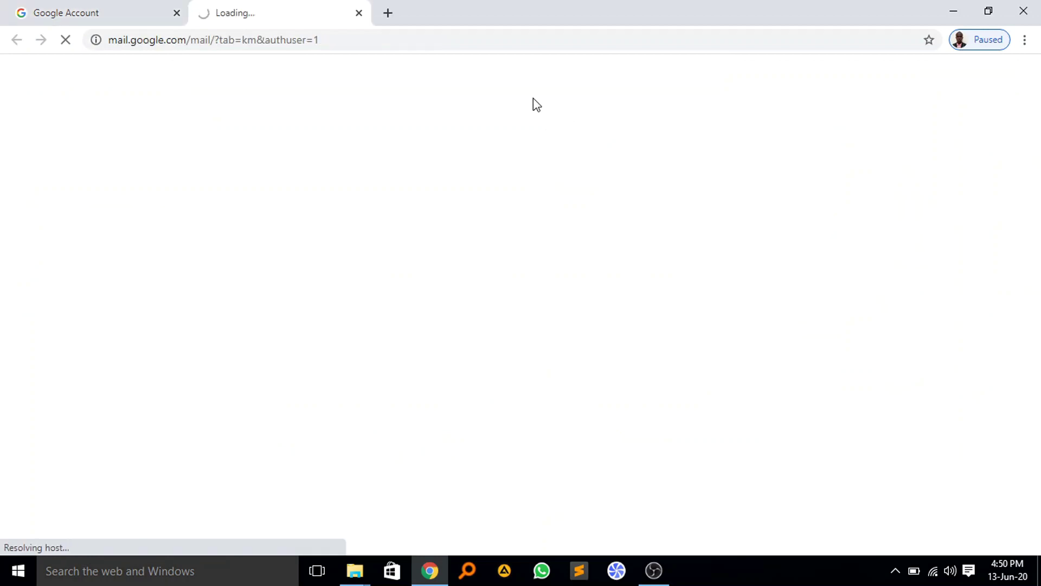
- Switch between the Google Account and Gmail tabs until the new inbox finishes loading
click(109, 12)
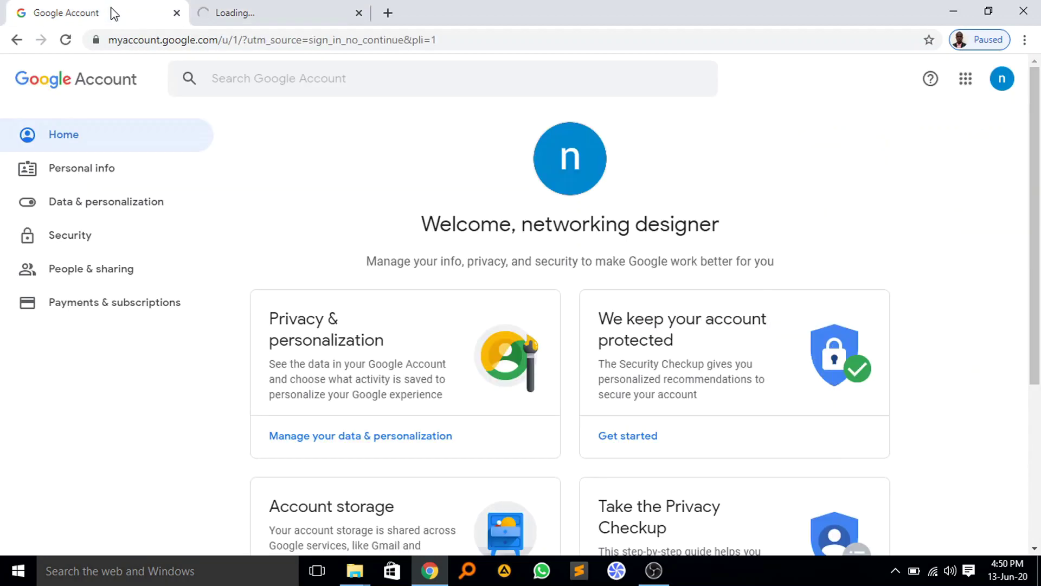
click(236, 18)
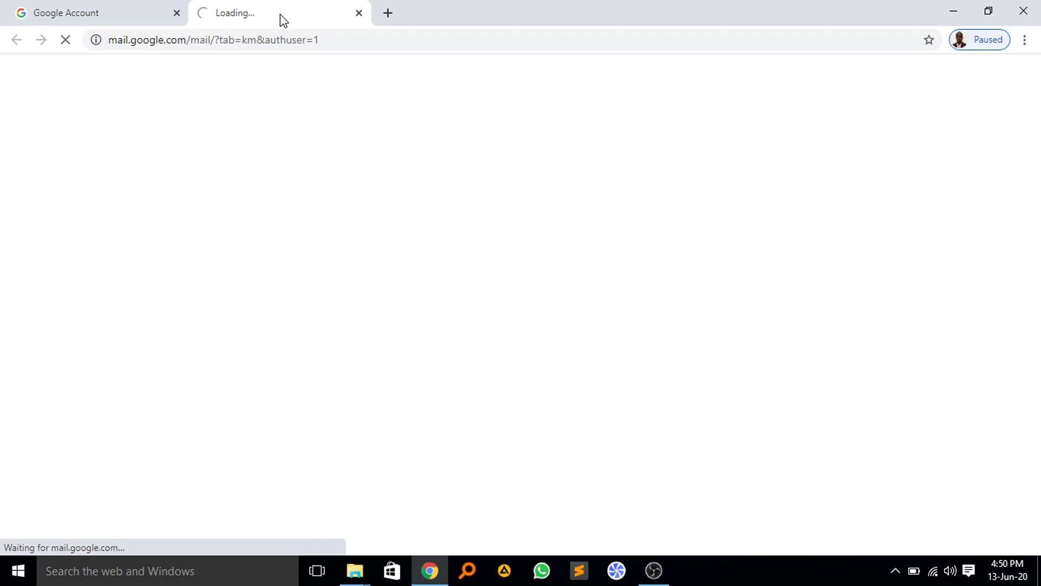
click(121, 11)
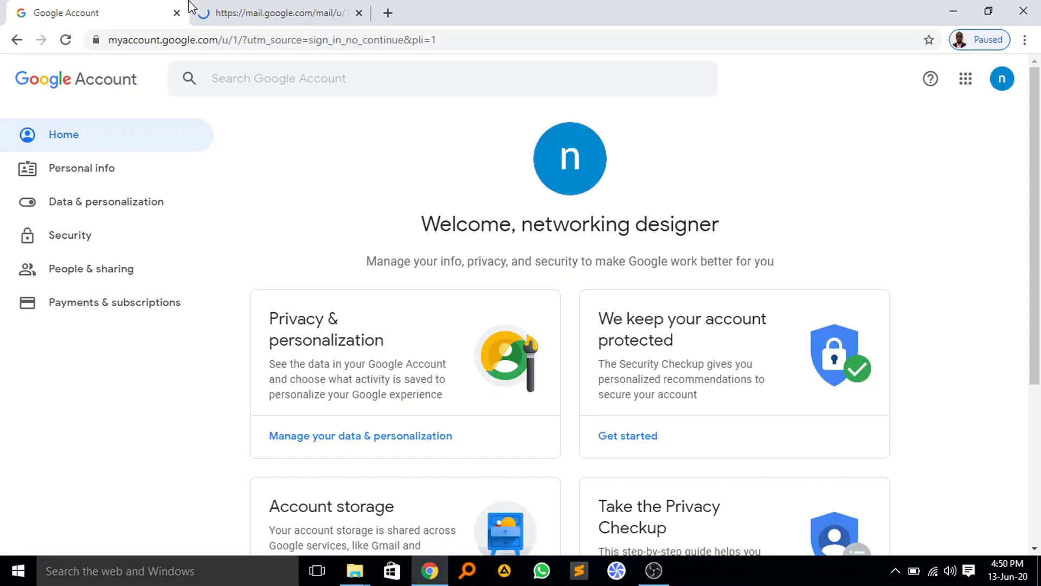
click(289, 7)
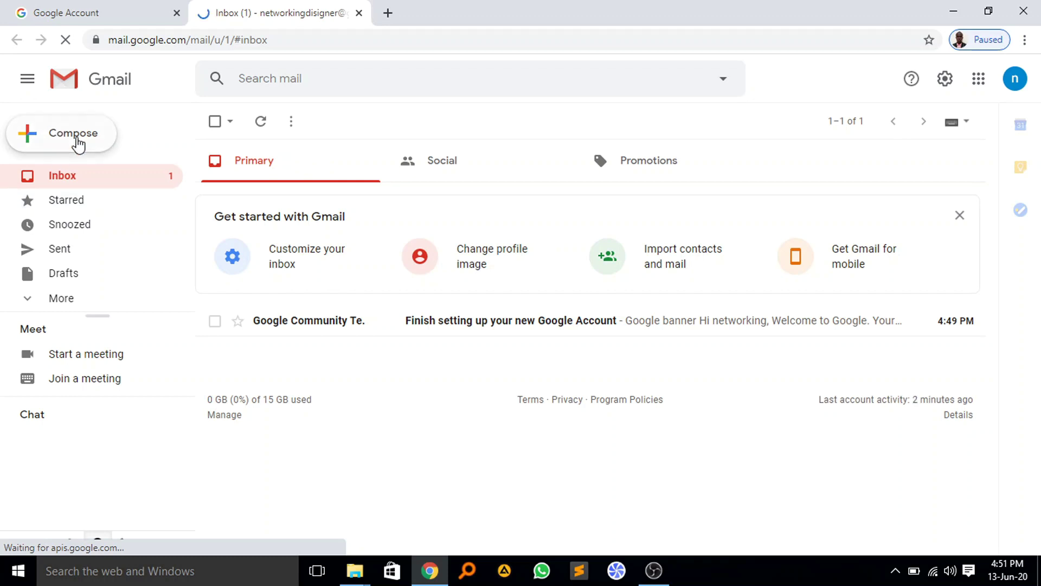
click(76, 135)
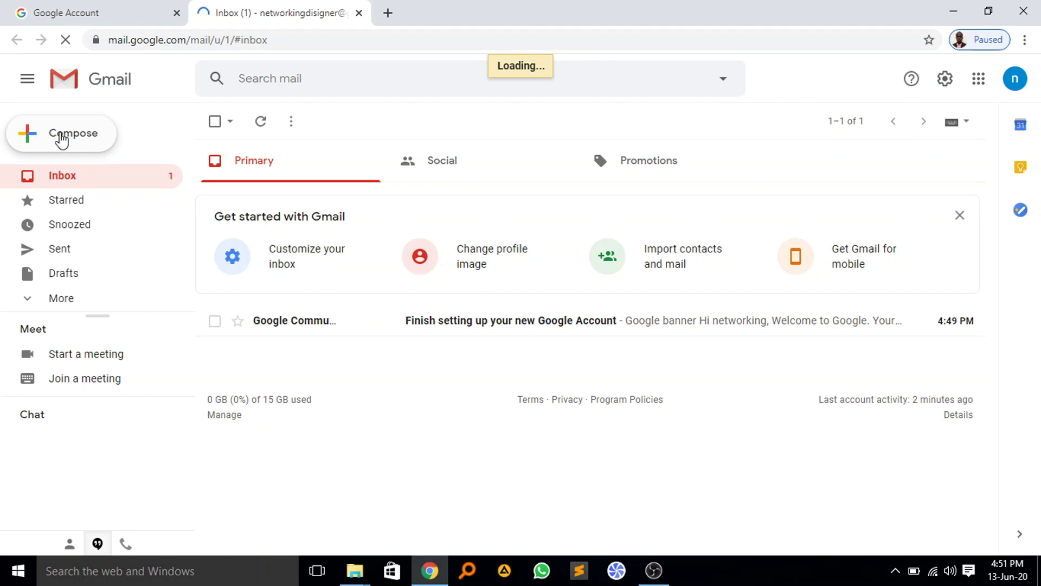
- Send an email to the other Gmail address with subject 'greatings' and body 'hello'
click(61, 140)
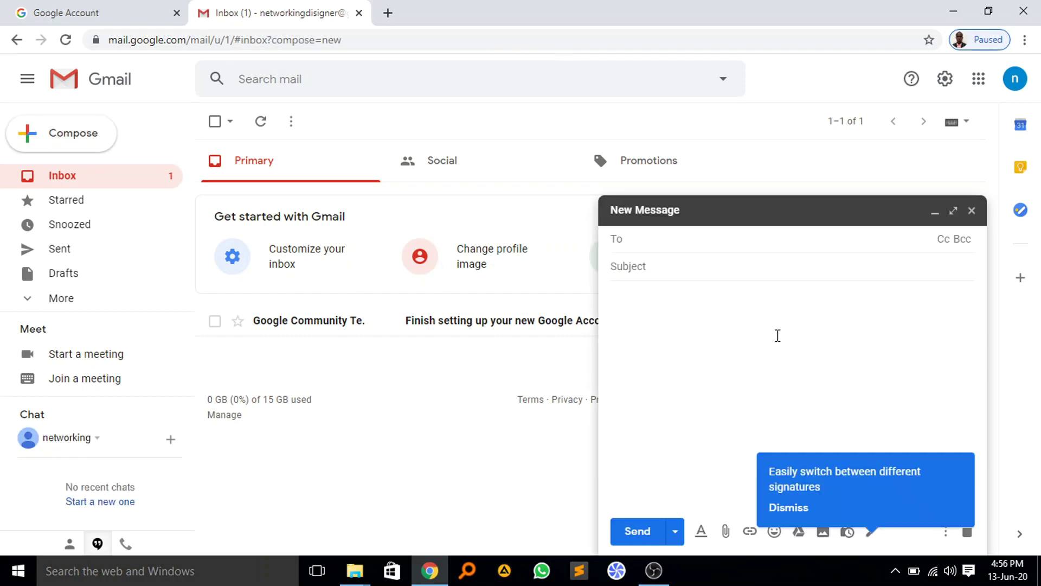
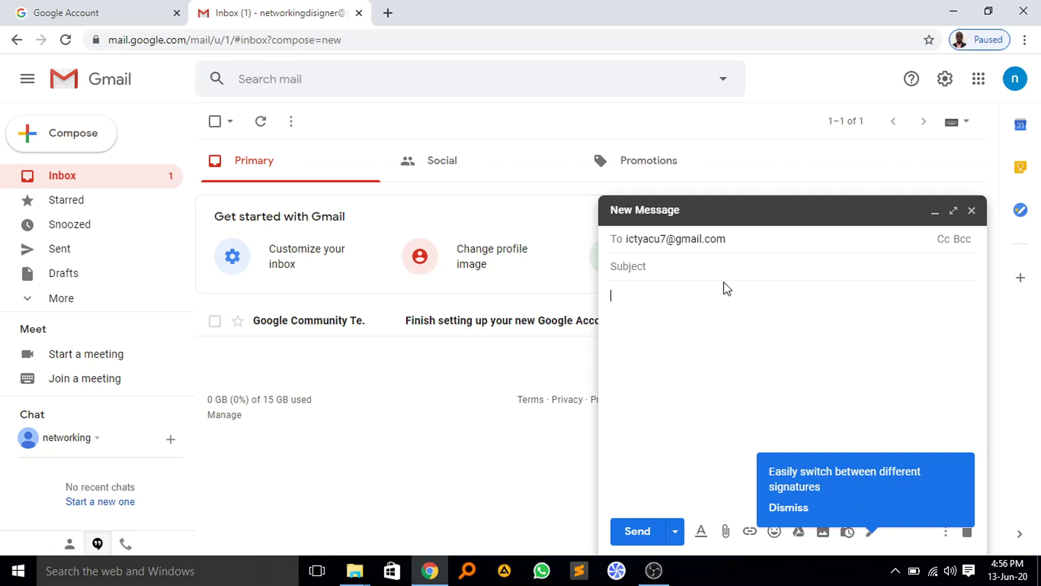
click(698, 274)
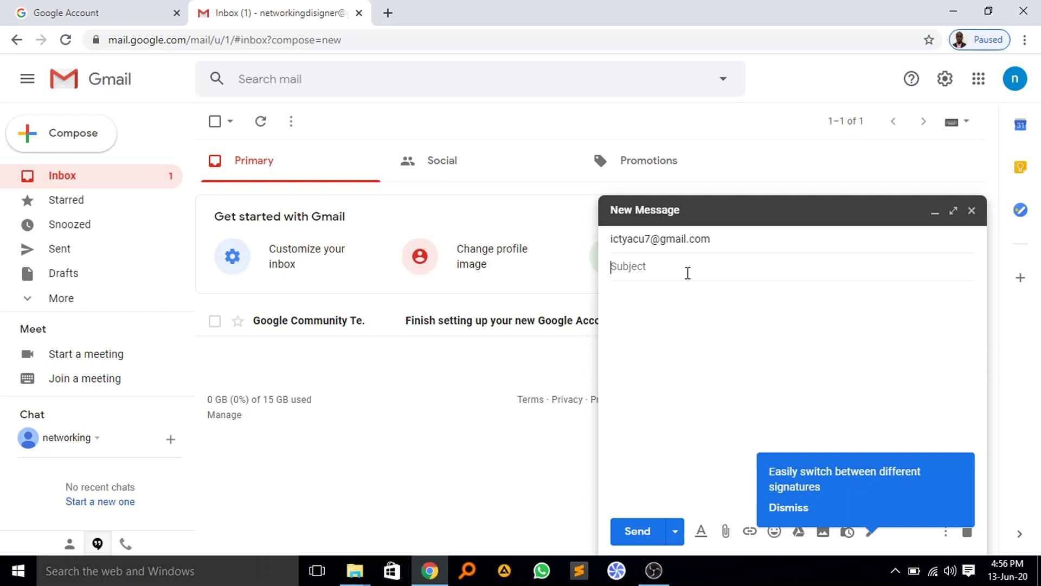
text(greatings)
click(674, 319)
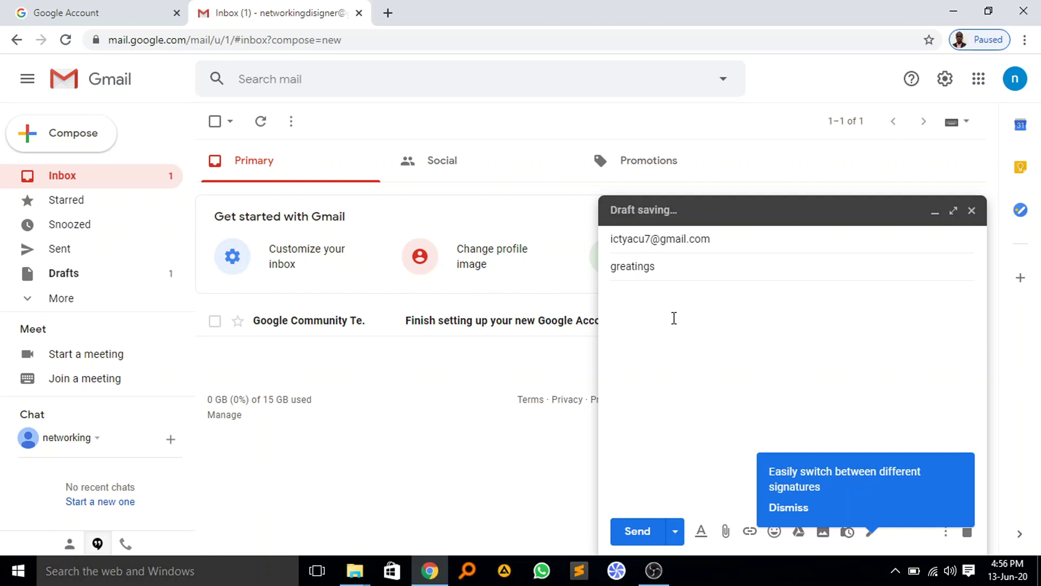
text(hel)
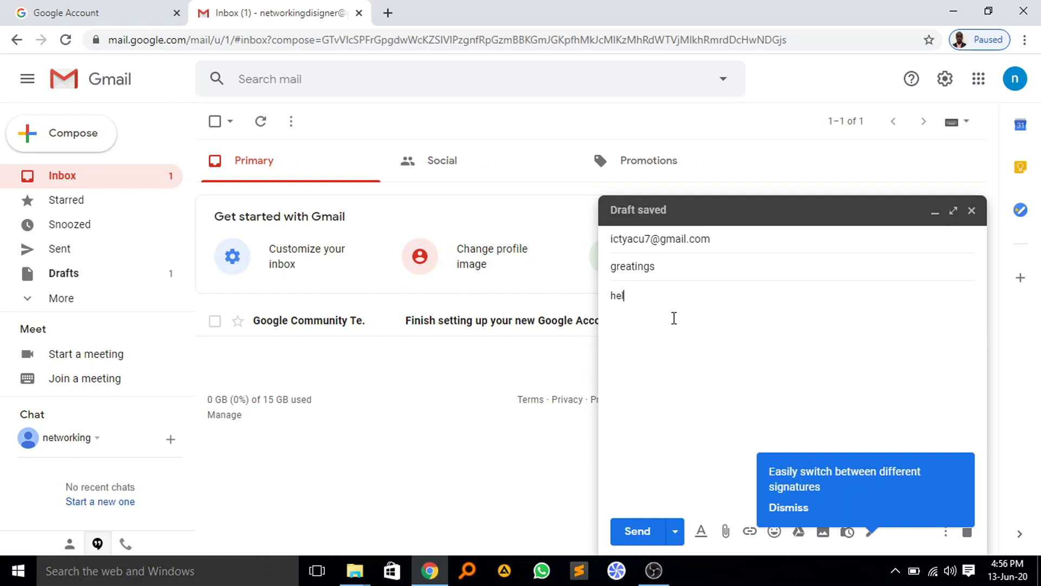
text(lo)
click(638, 537)
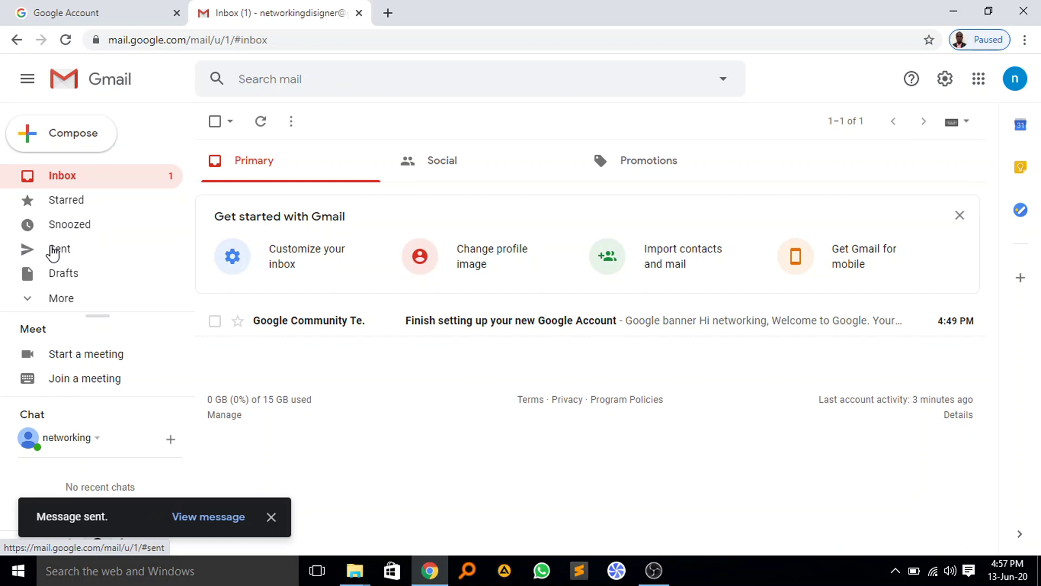
- Open the Sent folder to confirm the 'greatings - hello' message went to the other address
click(53, 253)
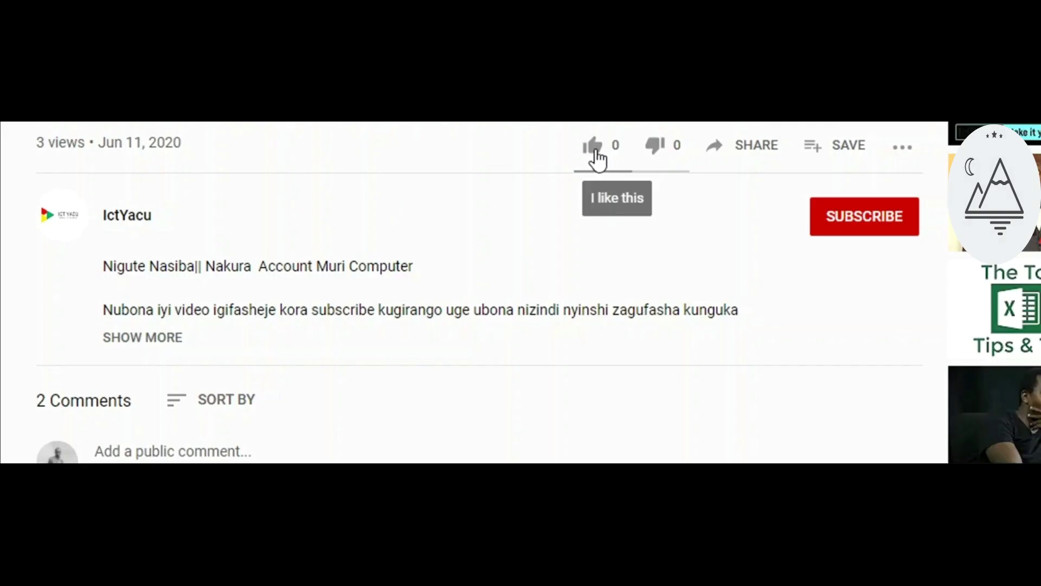
- Like the IctYacu video, subscribe to the channel, and turn on All notifications
click(594, 148)
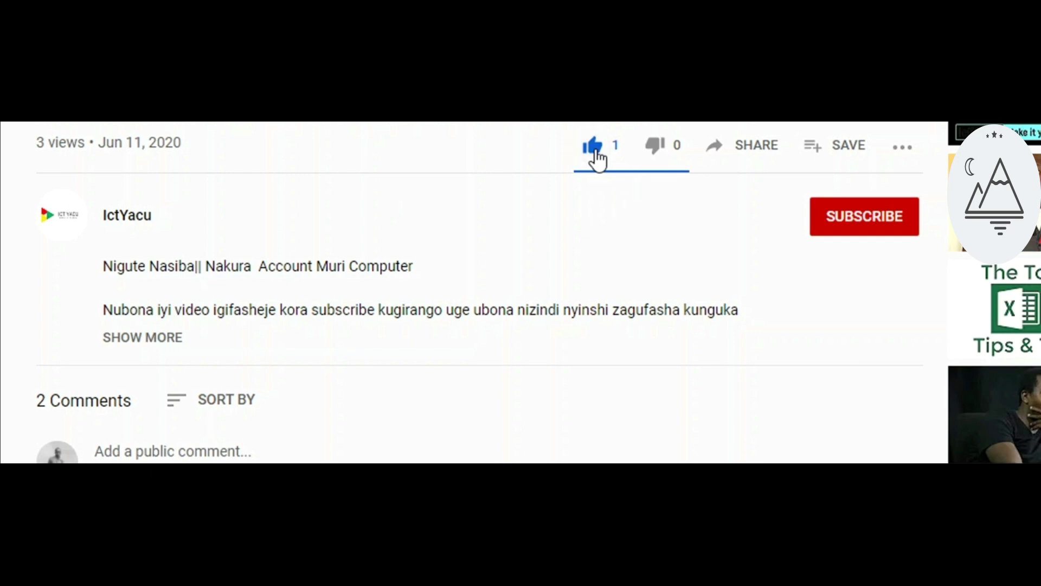
click(852, 224)
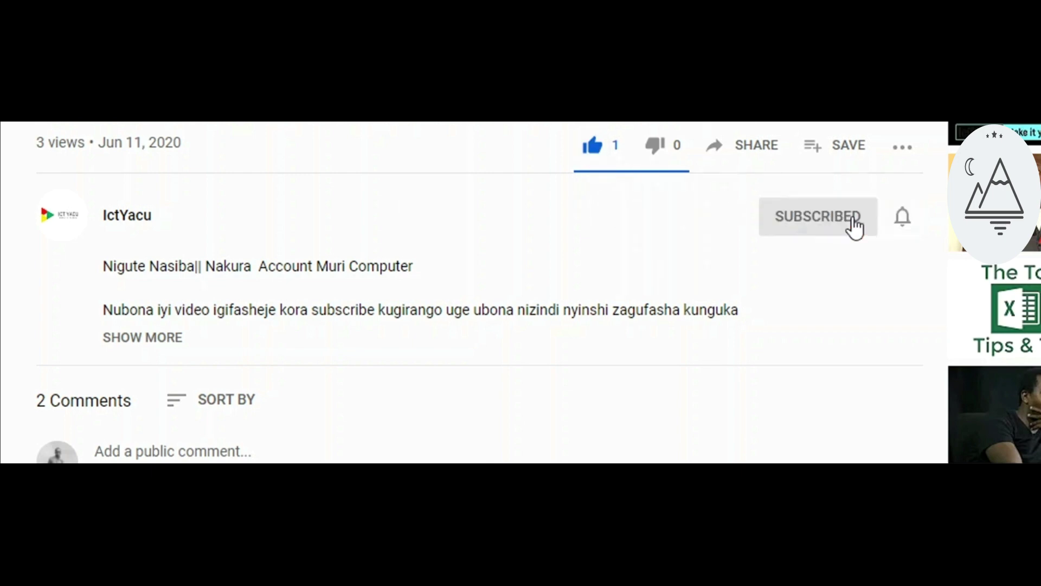
click(902, 220)
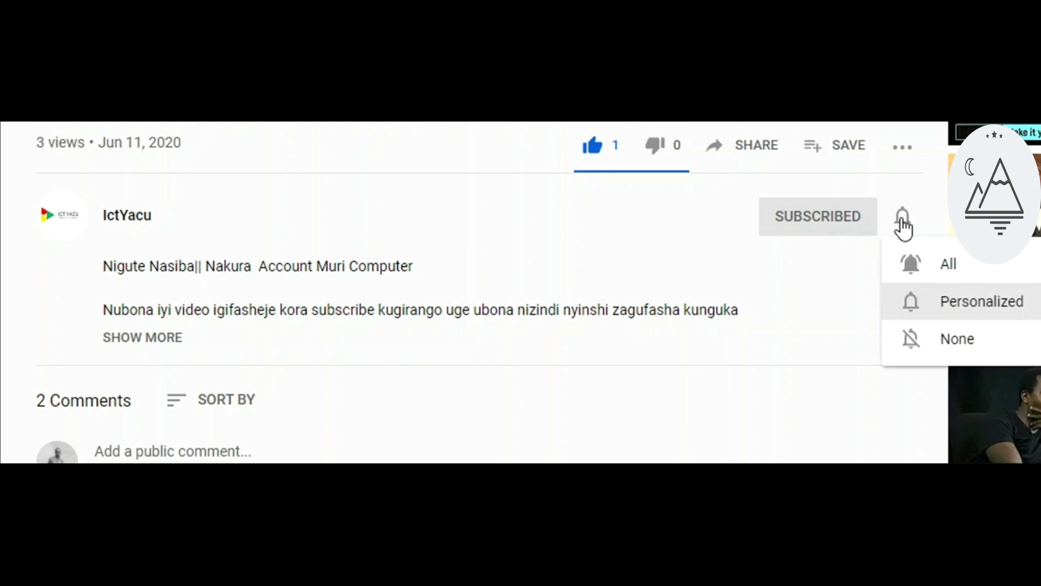
click(923, 274)
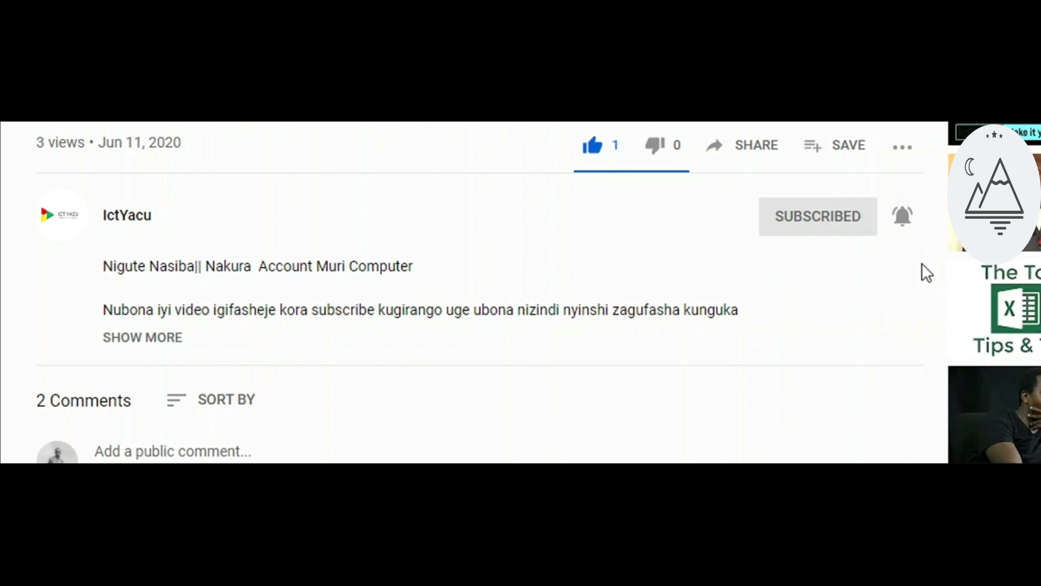